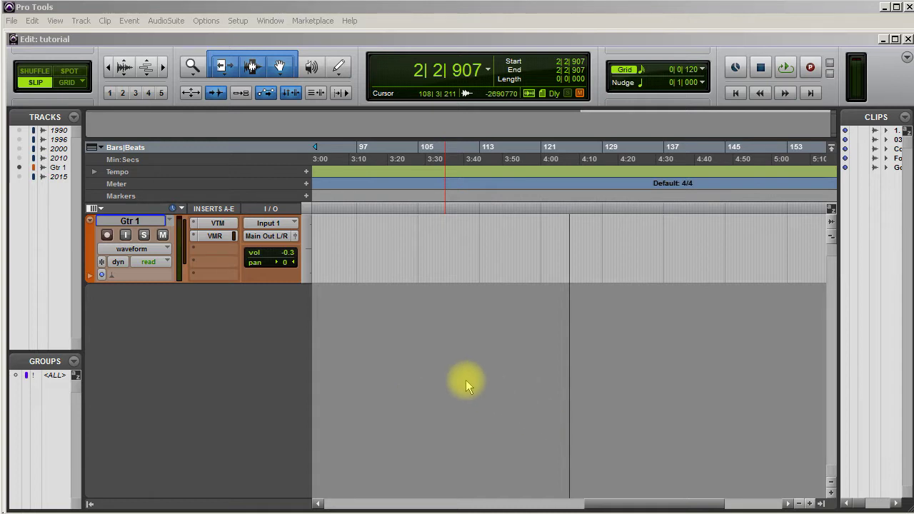
Create a new stereo track from the Sub Mix track preset.
click(141, 12)
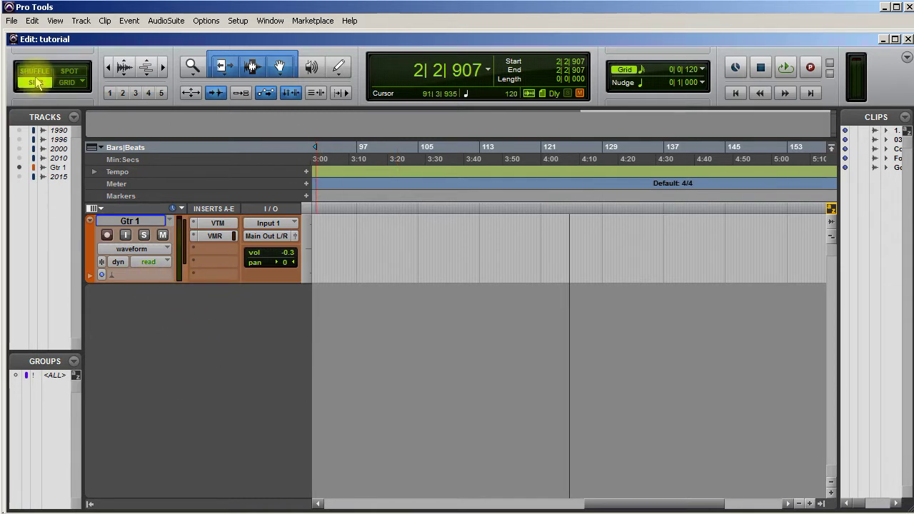
click(81, 21)
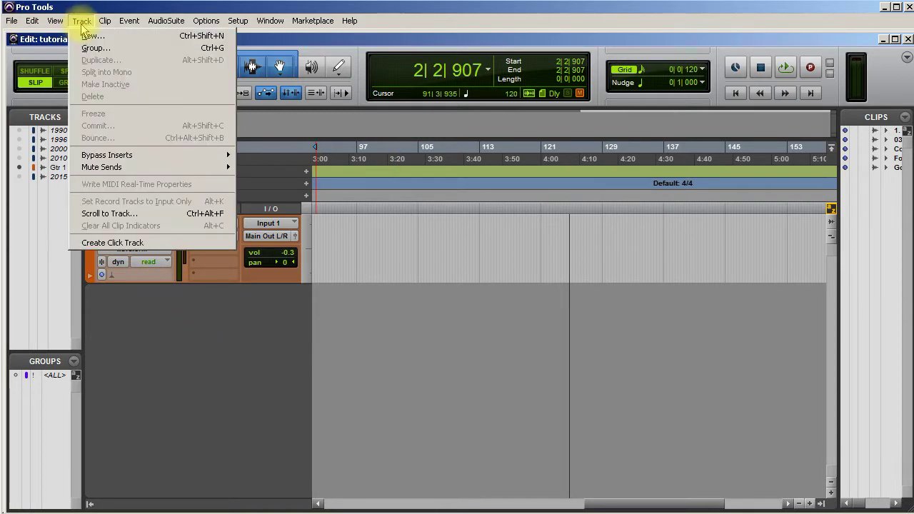
click(92, 37)
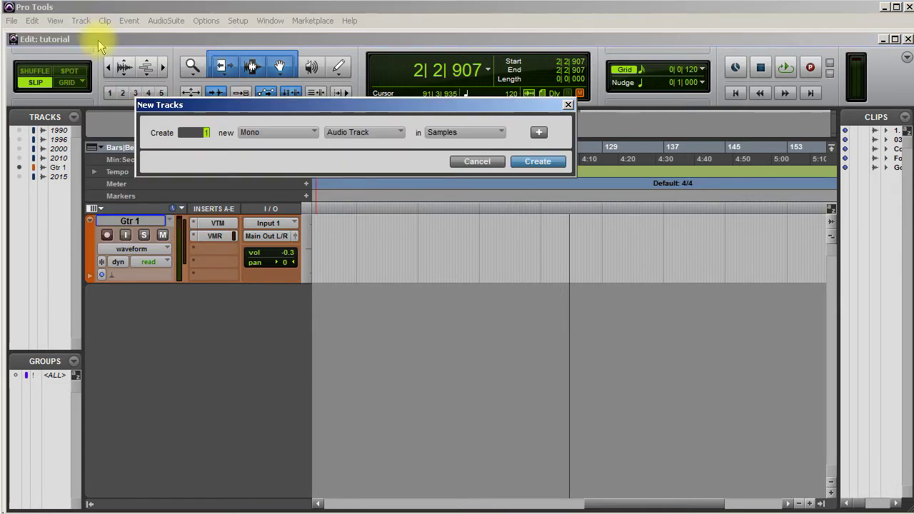
click(307, 133)
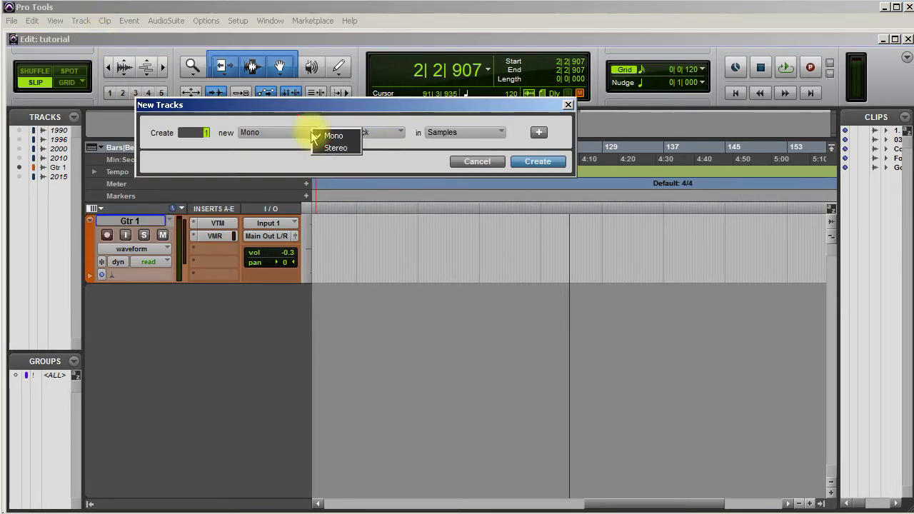
click(327, 142)
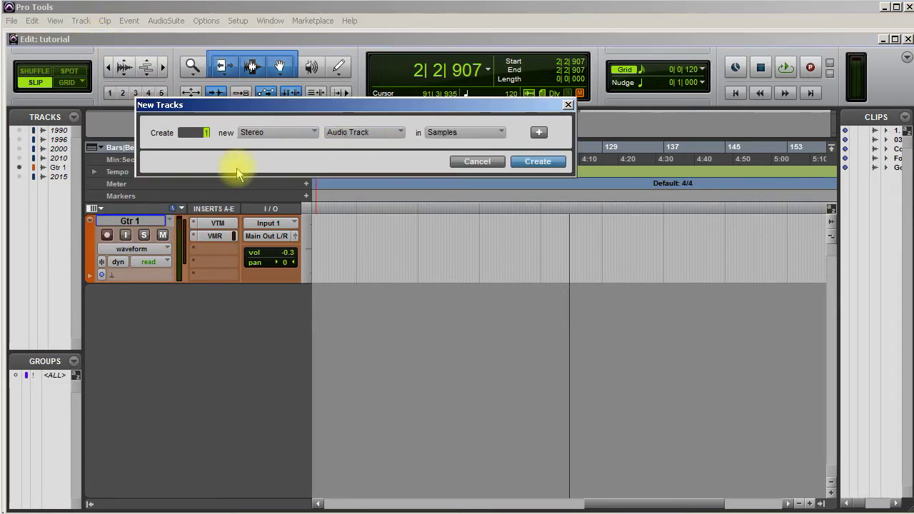
click(397, 134)
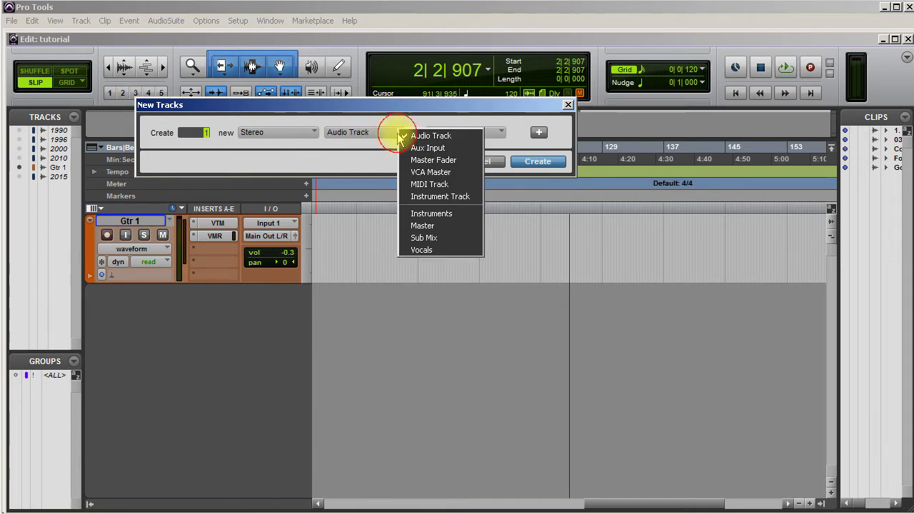
click(424, 239)
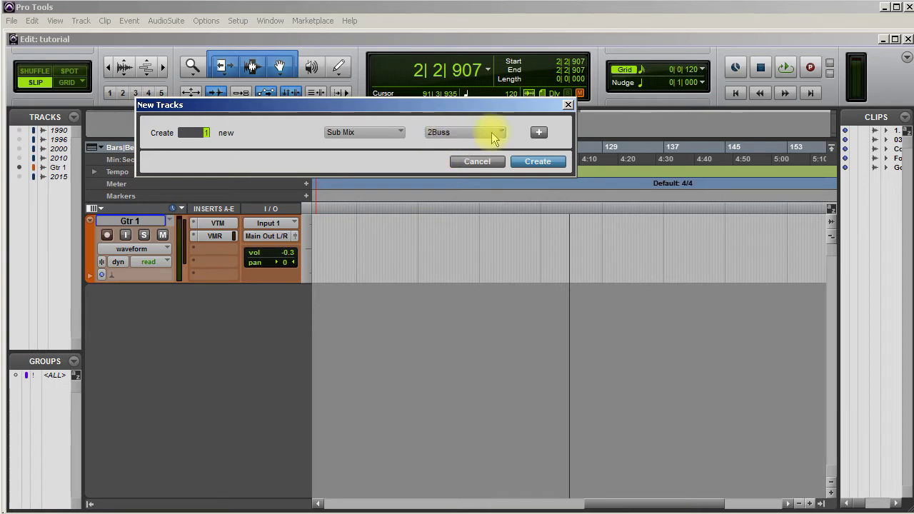
click(541, 166)
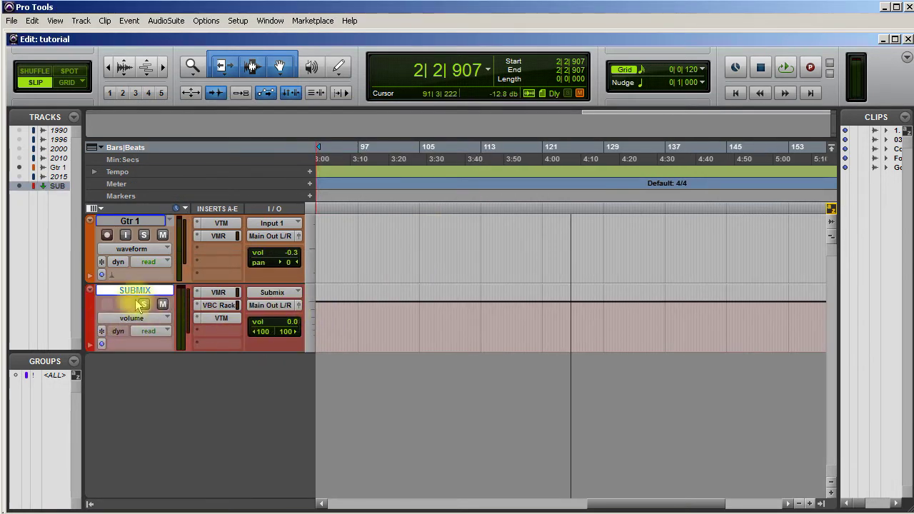
click(220, 292)
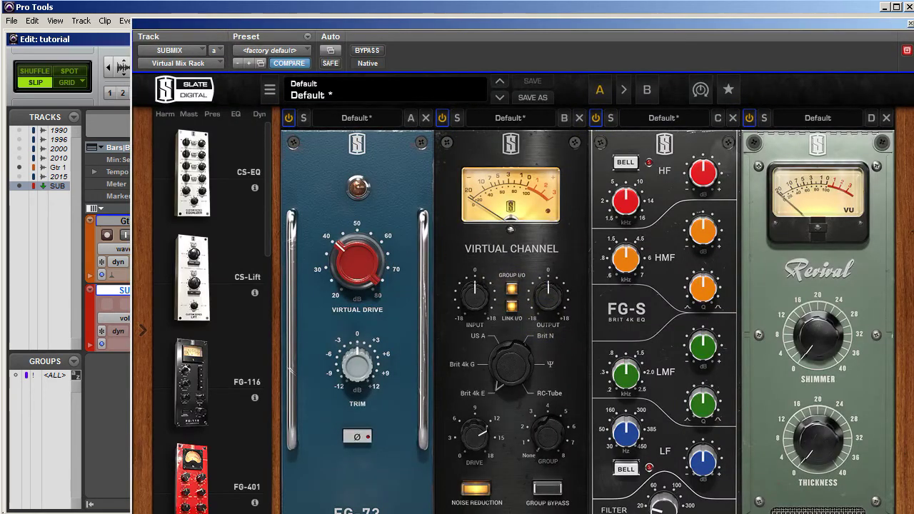
click(910, 24)
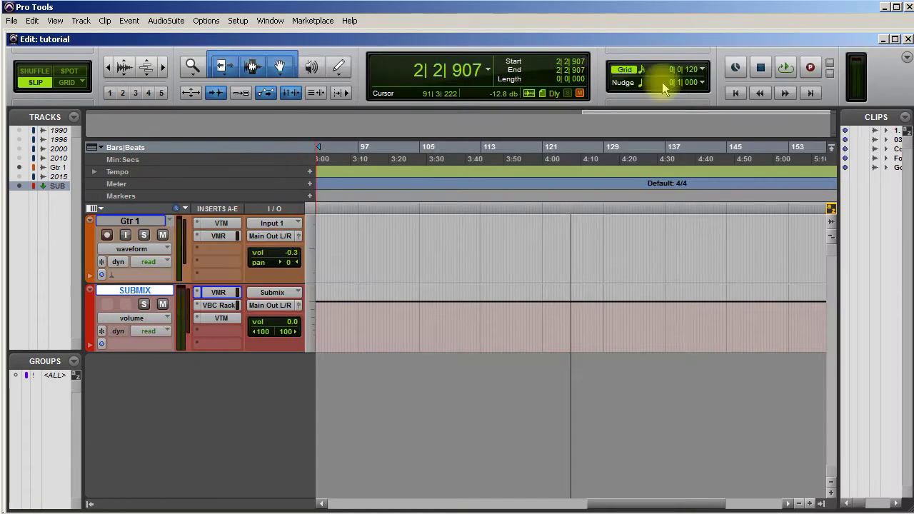
click(218, 304)
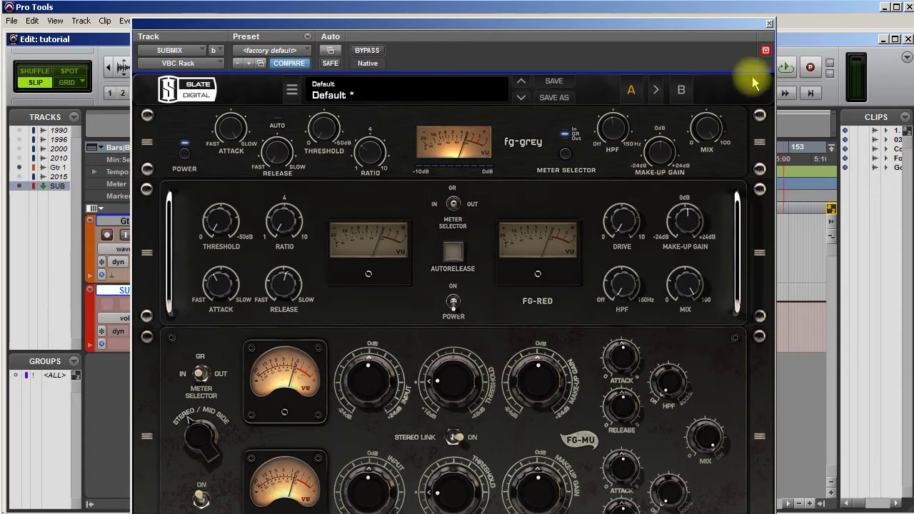
click(770, 25)
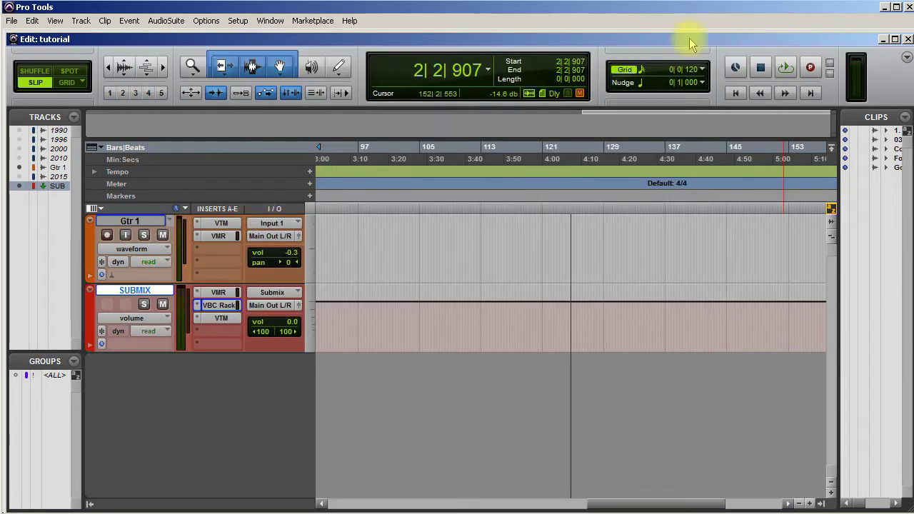
click(220, 319)
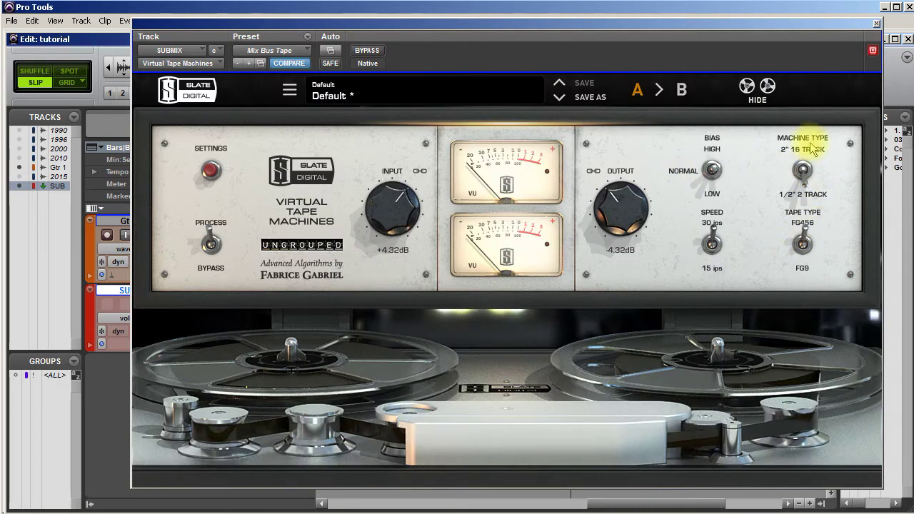
click(876, 25)
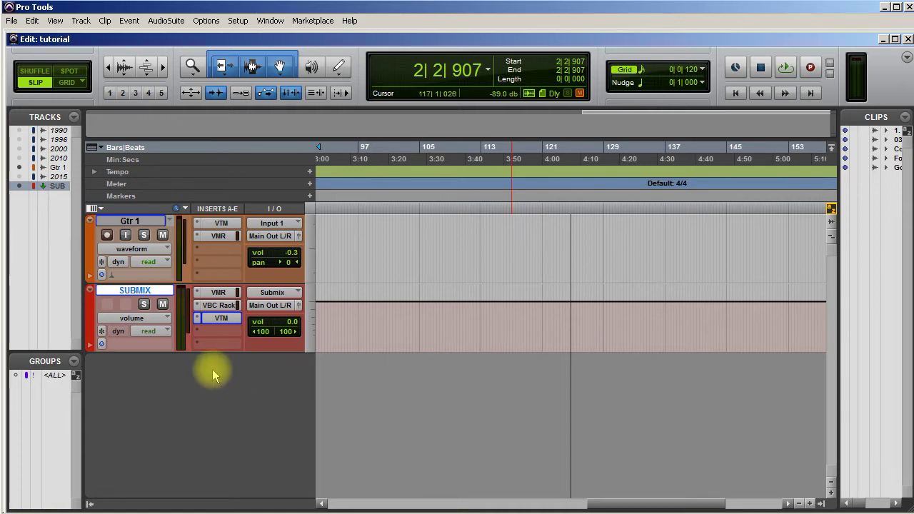
right_click(140, 290)
Delete the SUBMIX track and create one new mono audio track, Audio 1.
click(170, 438)
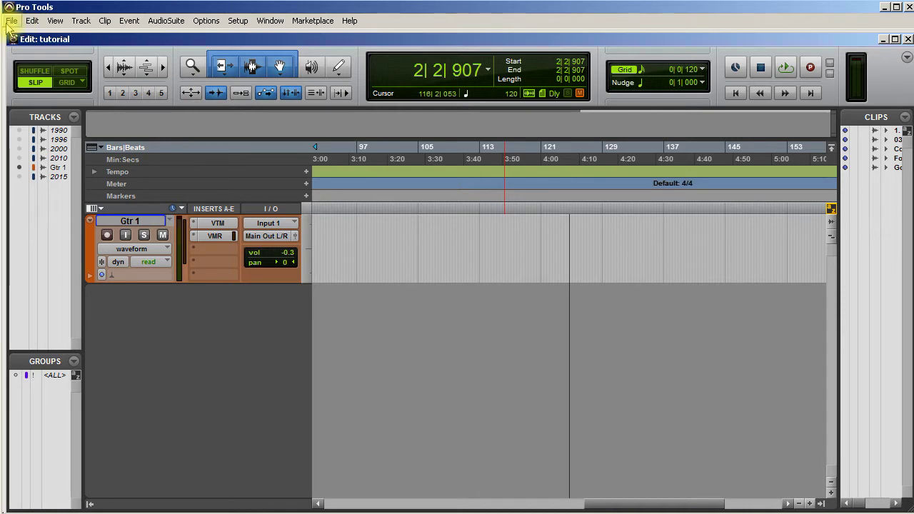
click(82, 23)
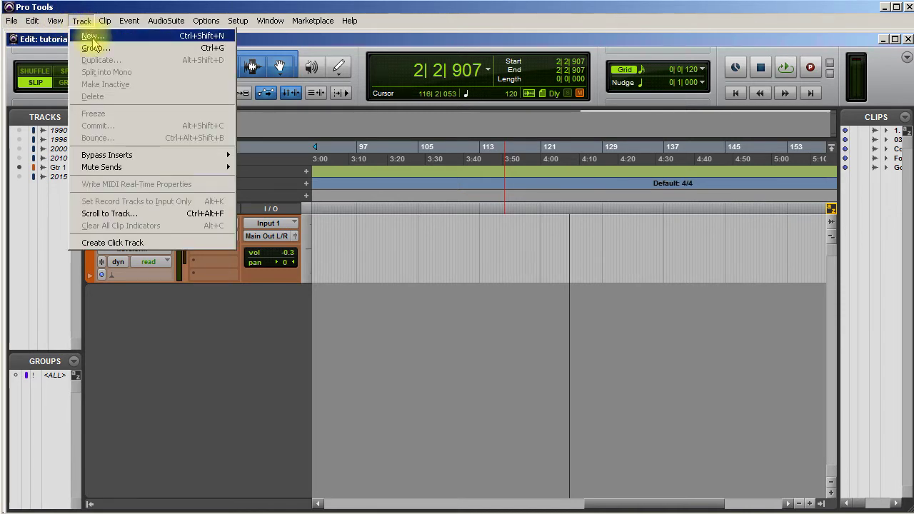
click(91, 36)
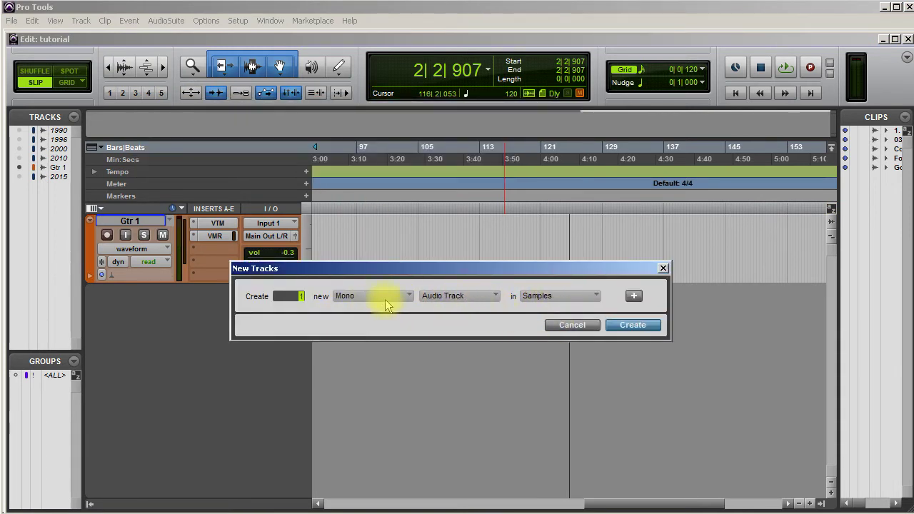
click(632, 327)
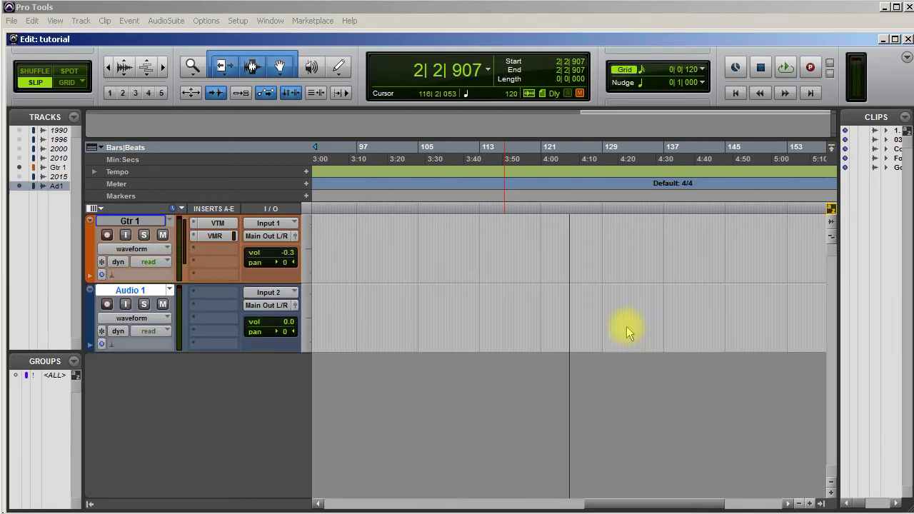
Rename the Audio 1 track to 'Bass'.
right_click(129, 291)
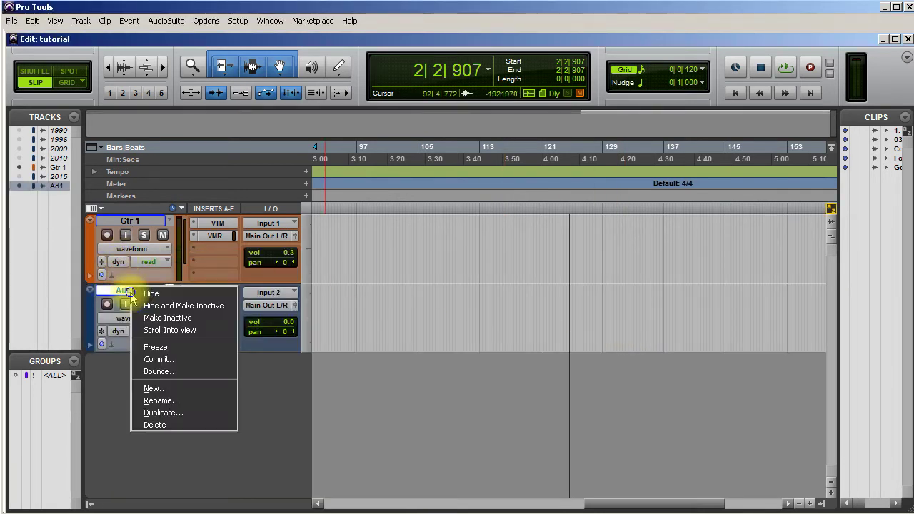
click(162, 402)
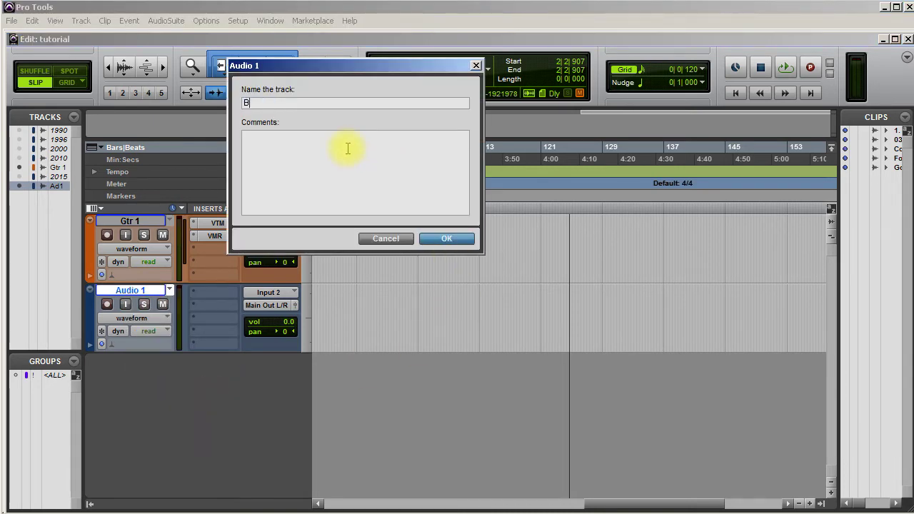
click(445, 239)
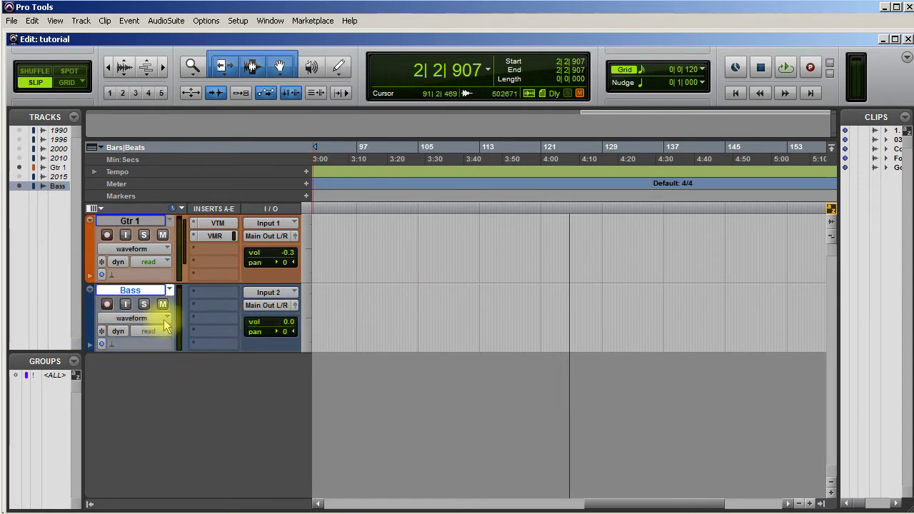
Put Virtual Mix Rack on the Bass track's first insert and close its window.
click(210, 294)
mouse_move(237, 319)
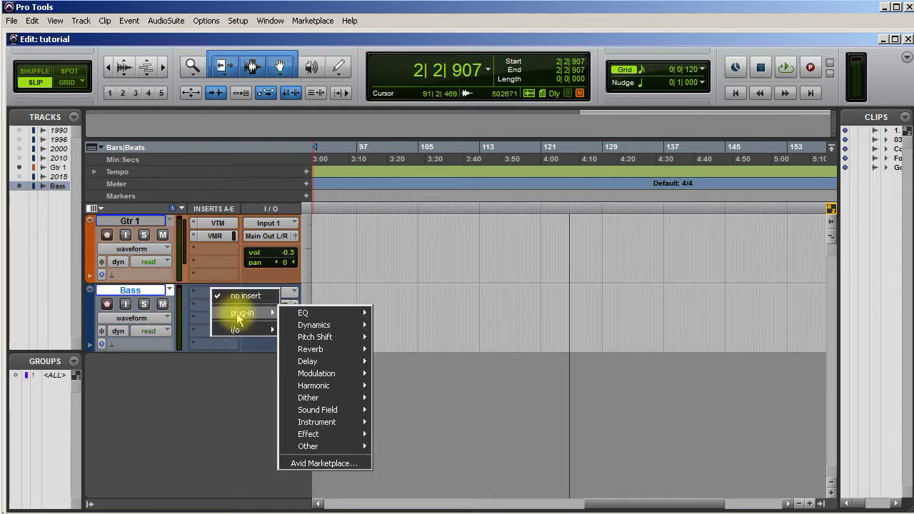
mouse_move(342, 315)
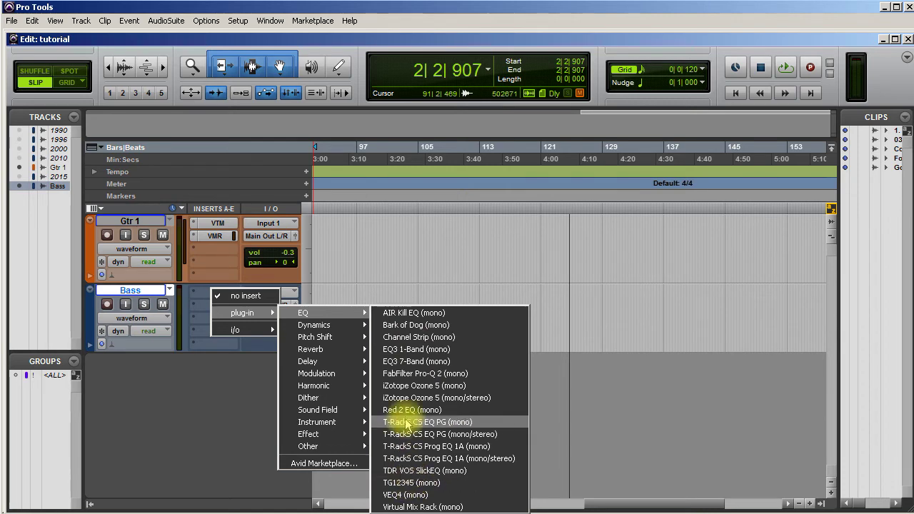
click(417, 506)
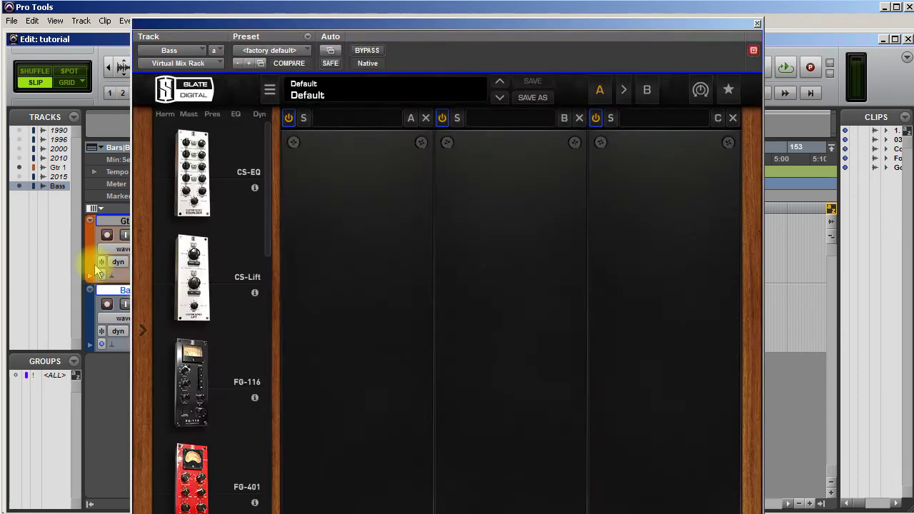
click(758, 25)
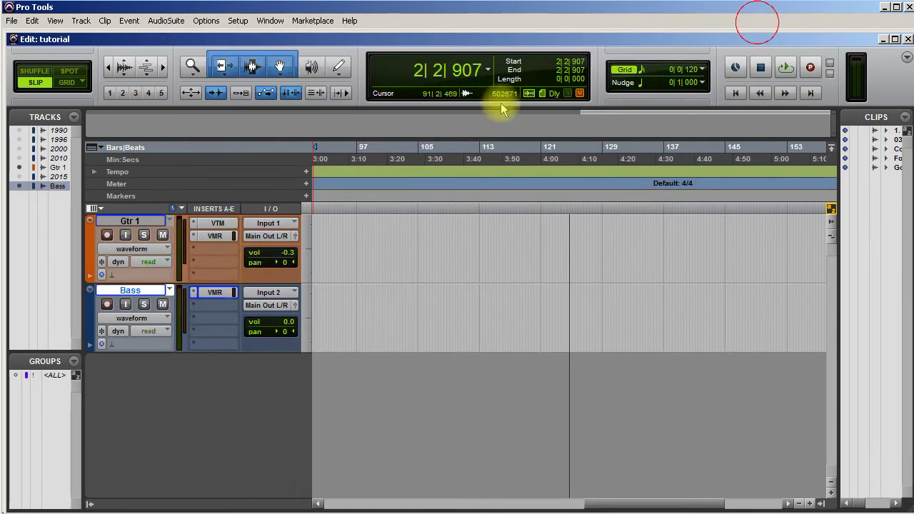
Add Virtual Tape Machines to the Bass track's second insert with the Channel Default preset.
click(217, 307)
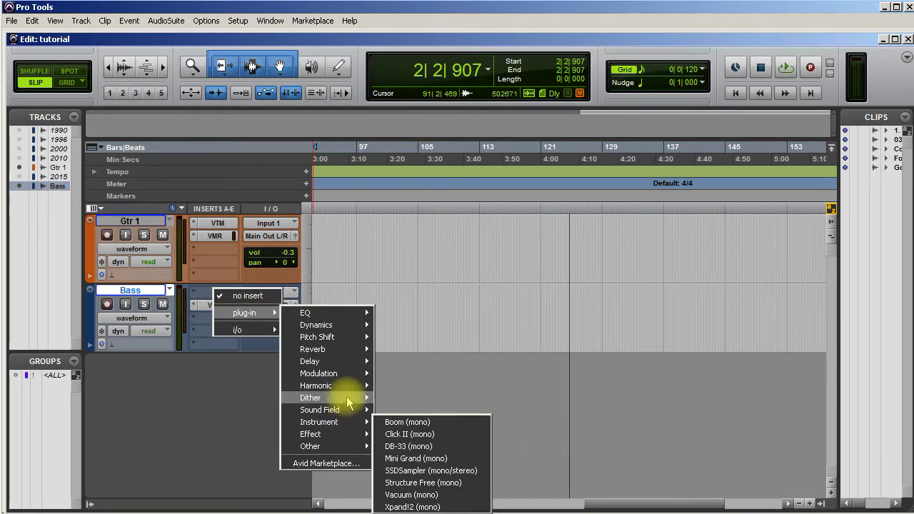
mouse_move(335, 386)
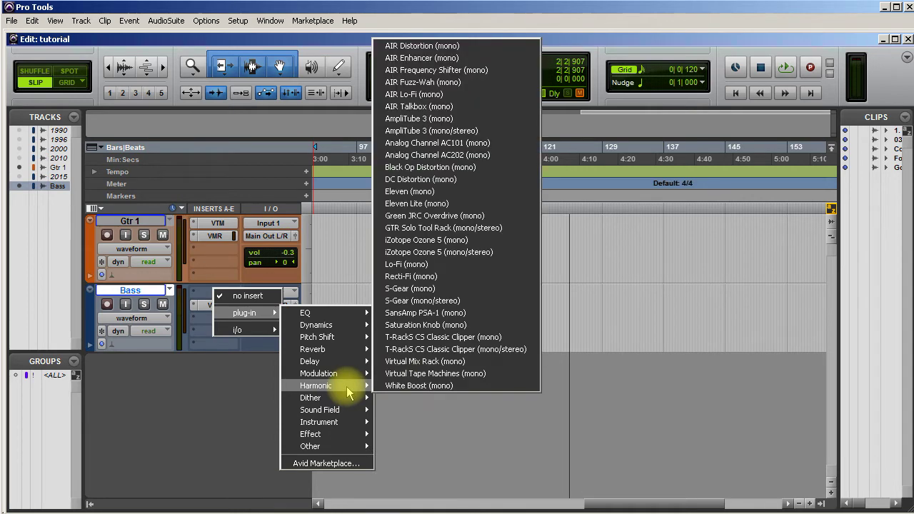
click(440, 376)
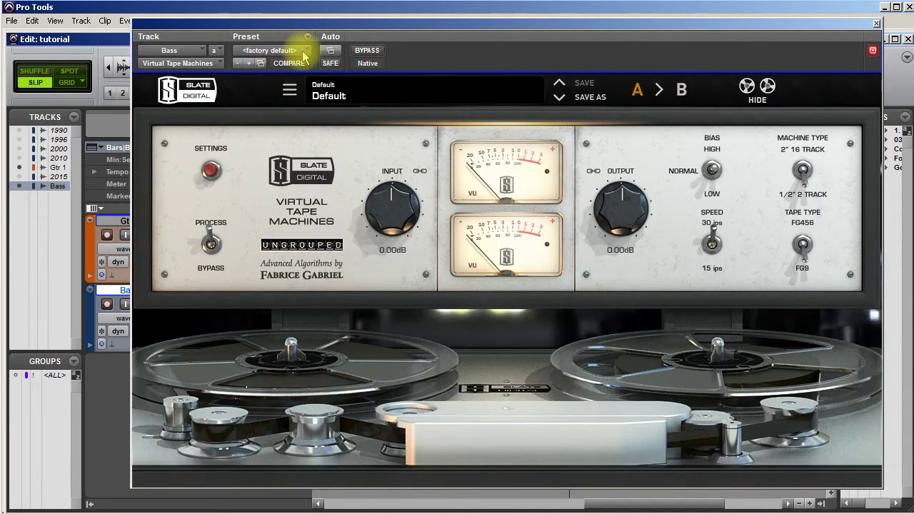
click(305, 51)
click(348, 53)
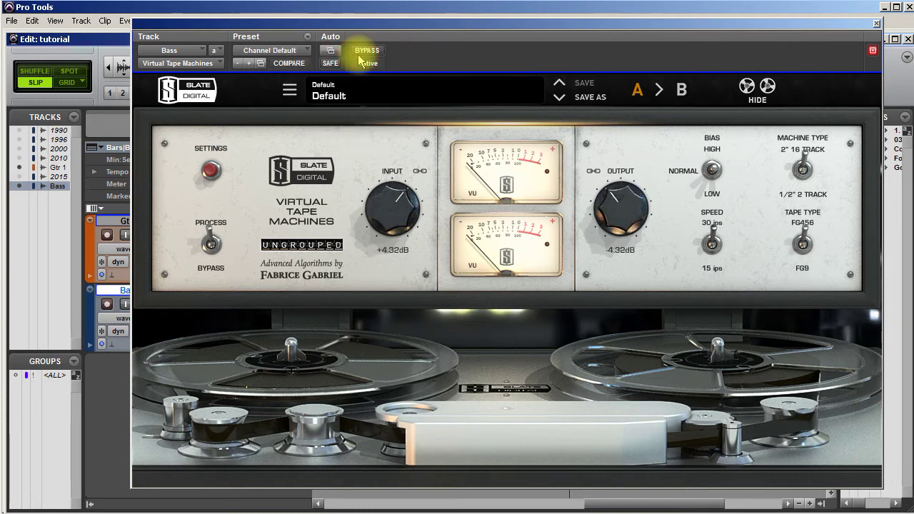
click(875, 24)
click(217, 305)
Load FG-76 and VCC Channel into the rack, raising FG-76 drive and VCC drive to 13.4dB with noise reduction on.
drag(268, 219, 247, 327)
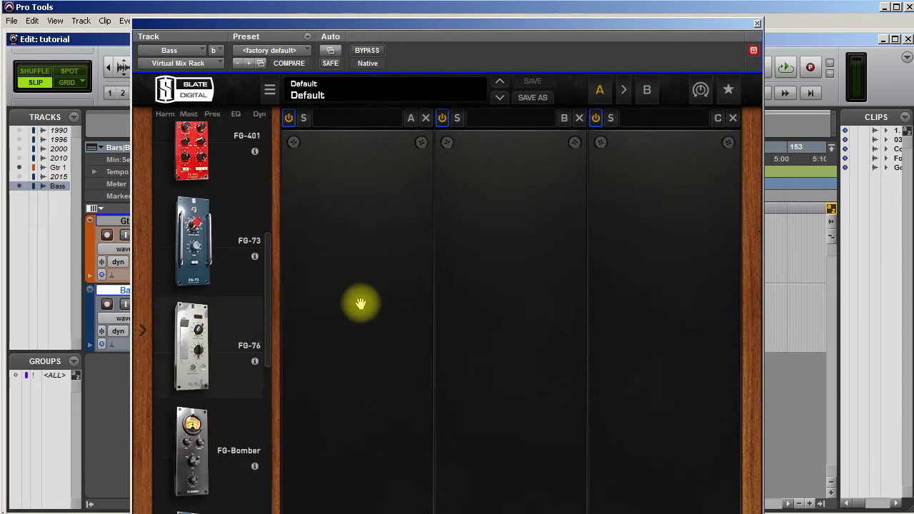
drag(361, 304, 373, 292)
drag(374, 259, 367, 172)
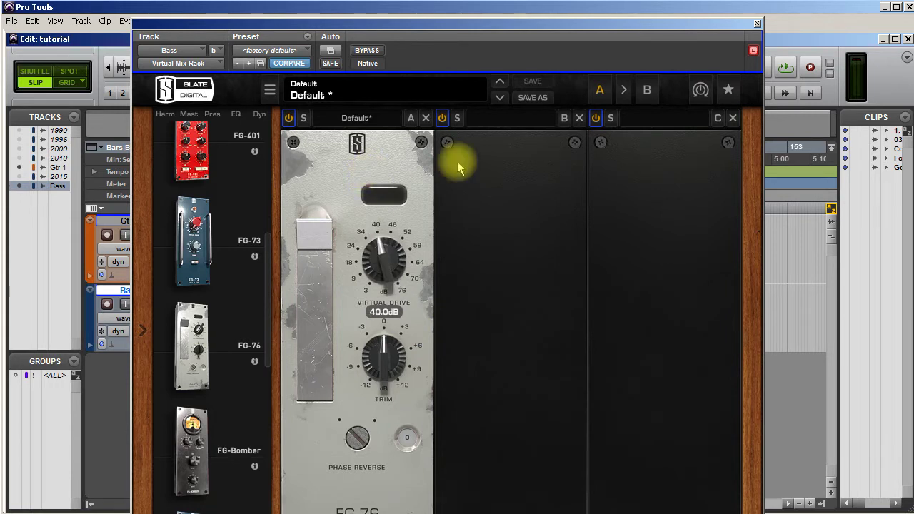
drag(270, 266, 245, 459)
drag(194, 404, 457, 349)
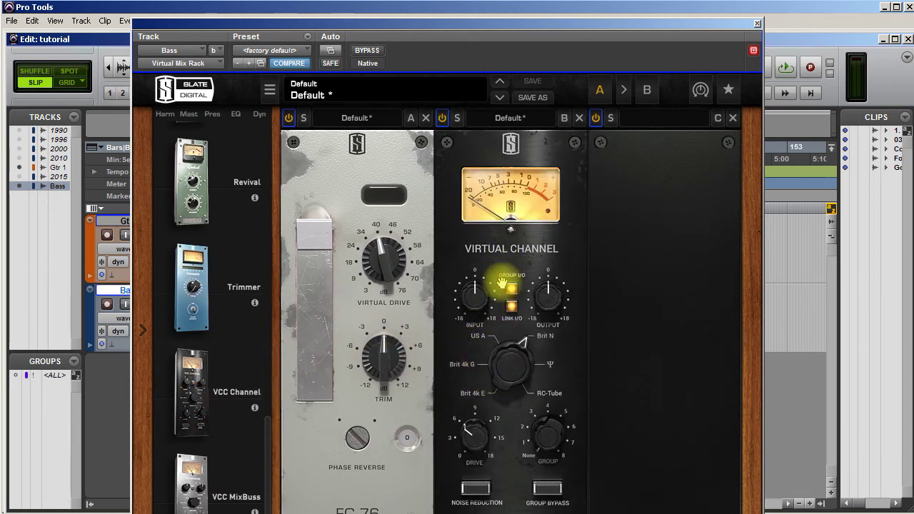
click(476, 489)
drag(473, 438, 474, 370)
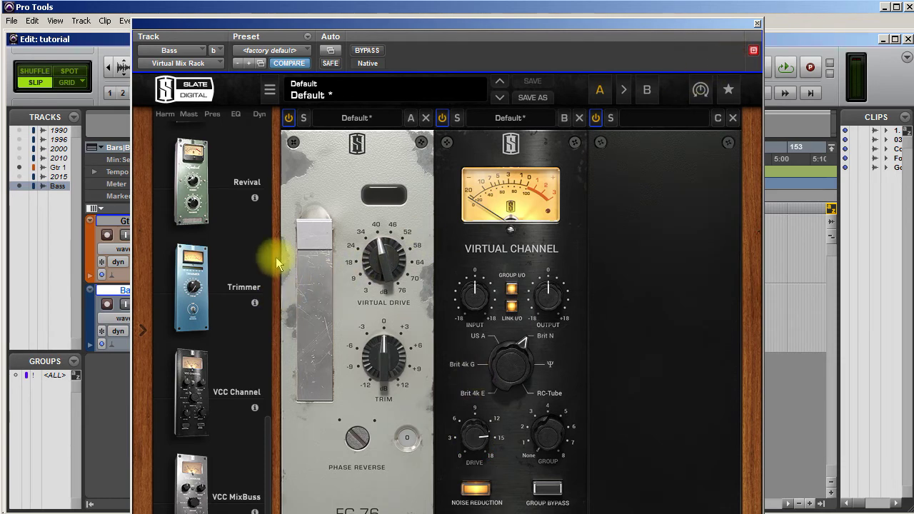
Add the FG-S module in the third rack slot and adjust its filter.
scroll(267, 421, up, 3)
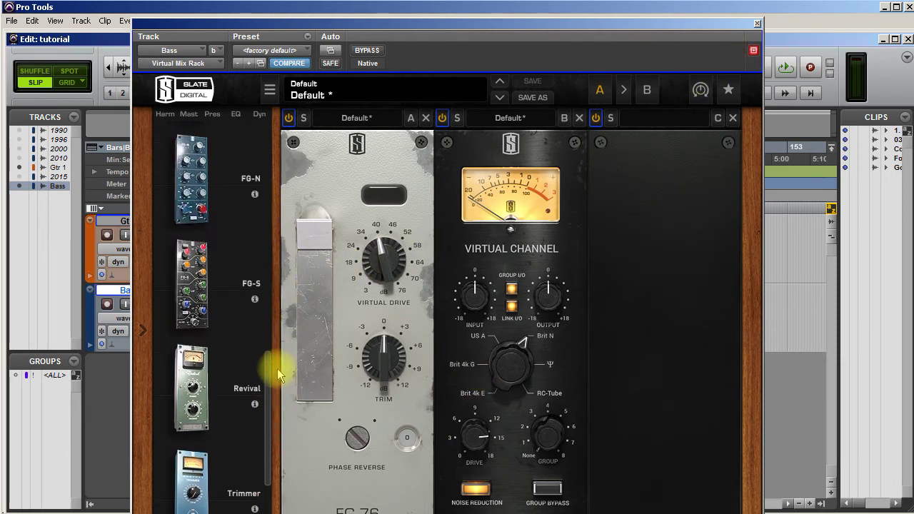
scroll(275, 349, up, 2)
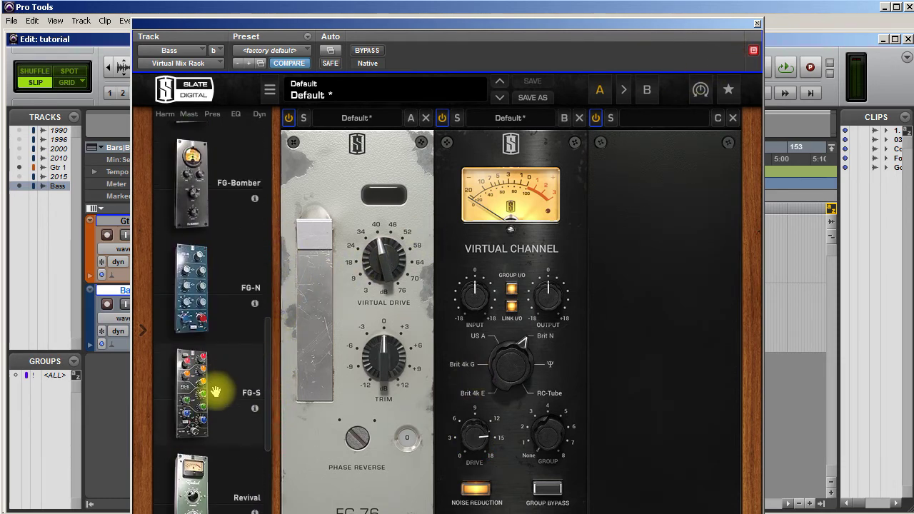
drag(214, 388, 660, 330)
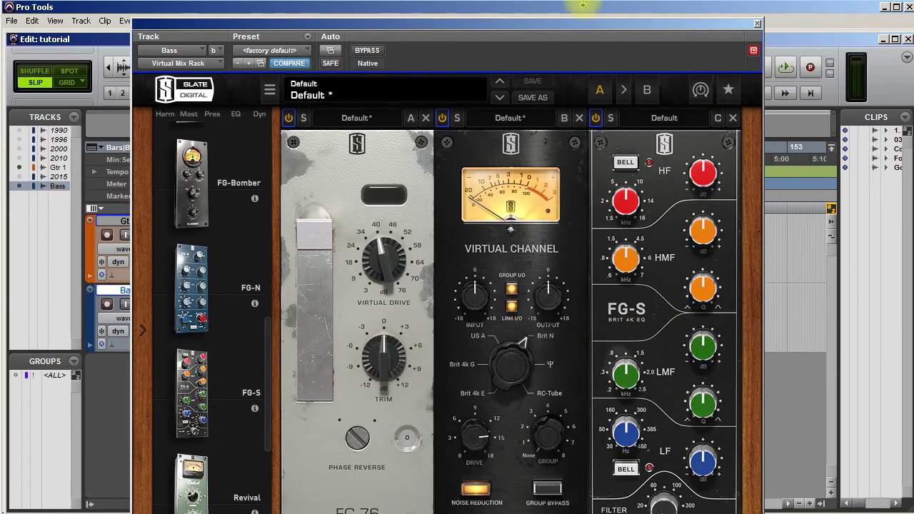
click(558, 23)
drag(557, 24, 564, 1)
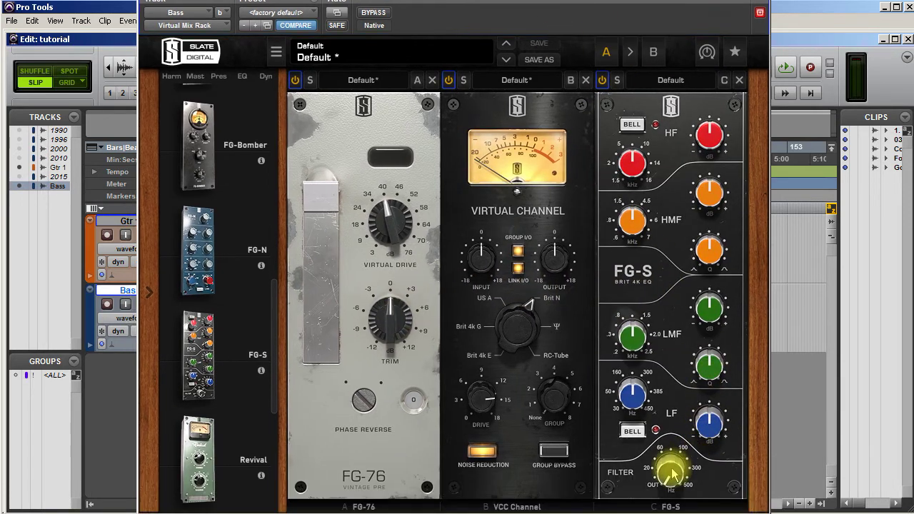
drag(669, 471, 671, 412)
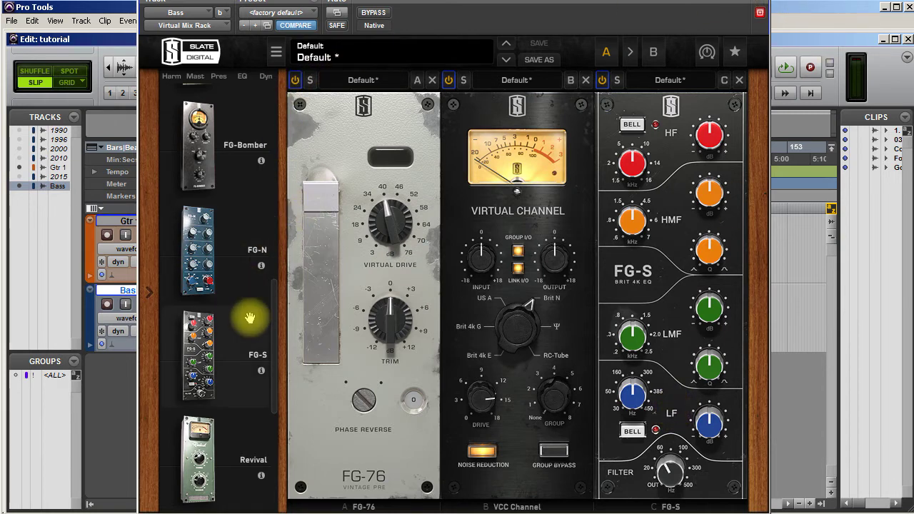
Add the CS-Lift module as the fourth rack slot.
drag(274, 317, 296, 122)
drag(198, 255, 828, 243)
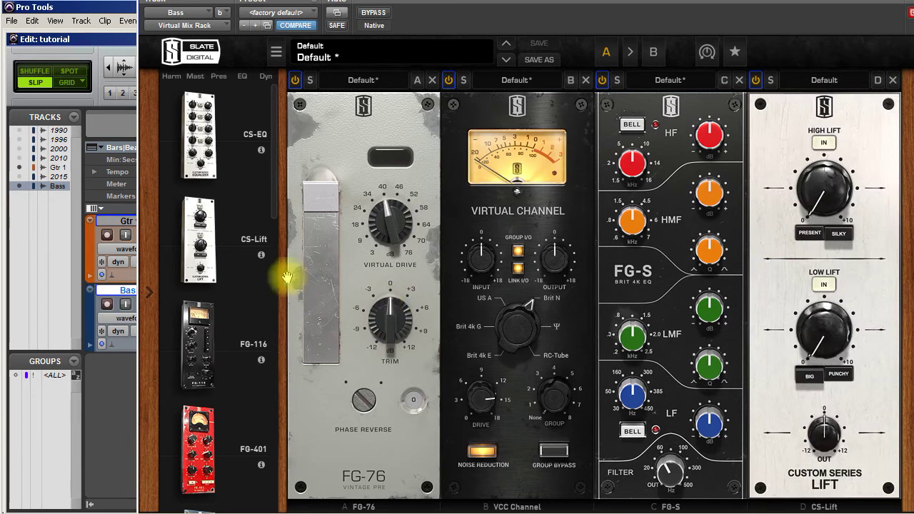
drag(267, 188, 297, 434)
drag(230, 347, 614, 309)
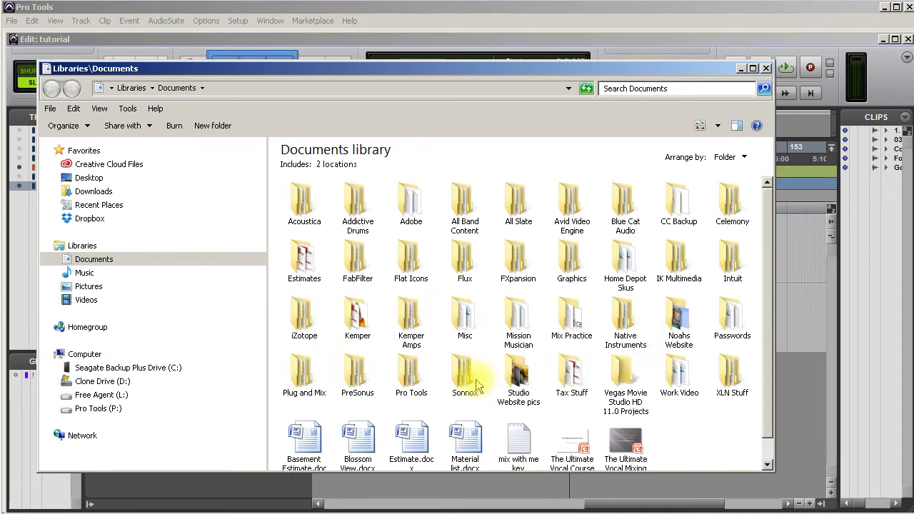
Open the Pro Tools folder in Documents and create a new folder inside it.
double_click(407, 378)
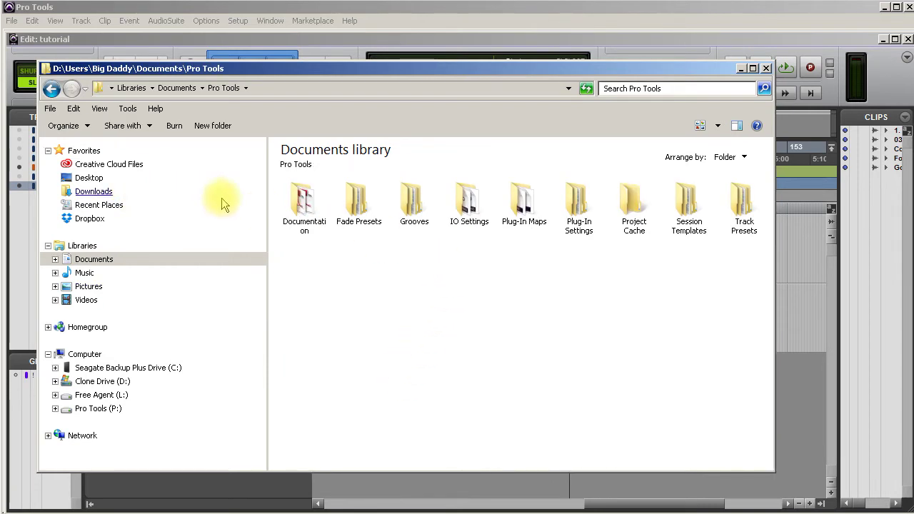
right_click(374, 306)
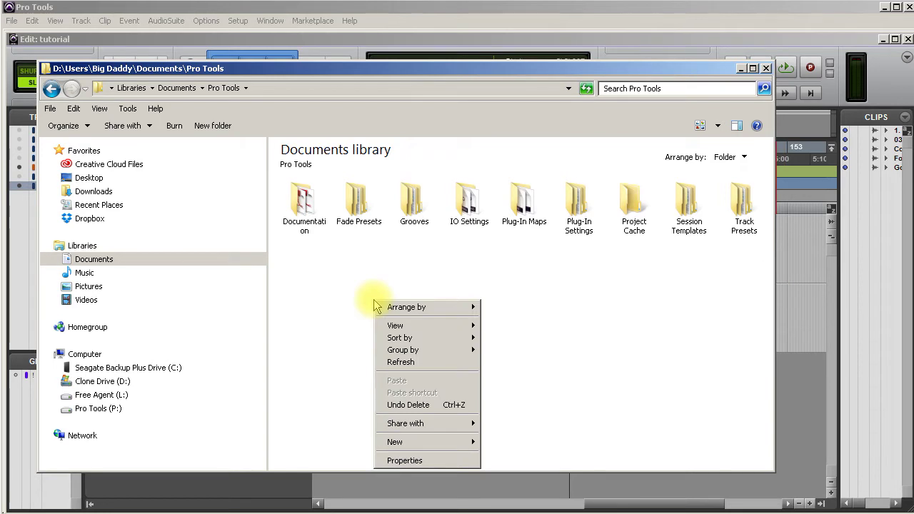
mouse_move(428, 442)
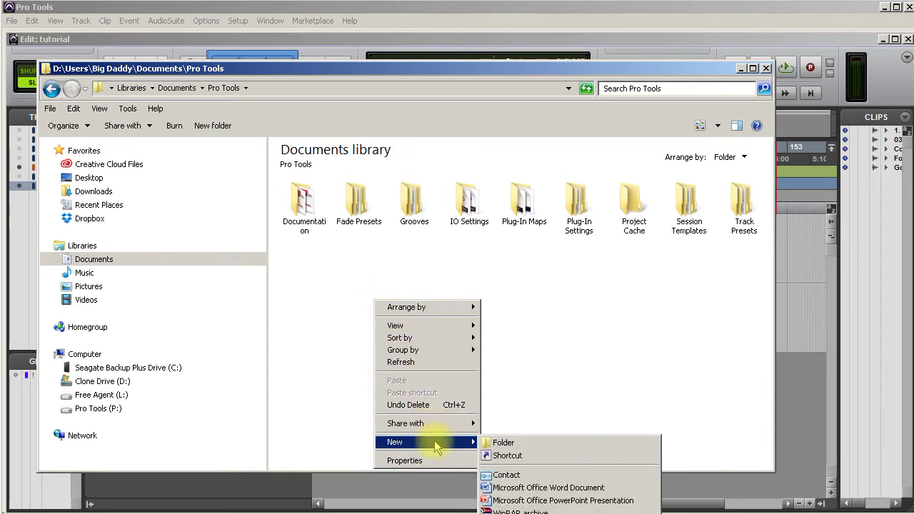
click(509, 445)
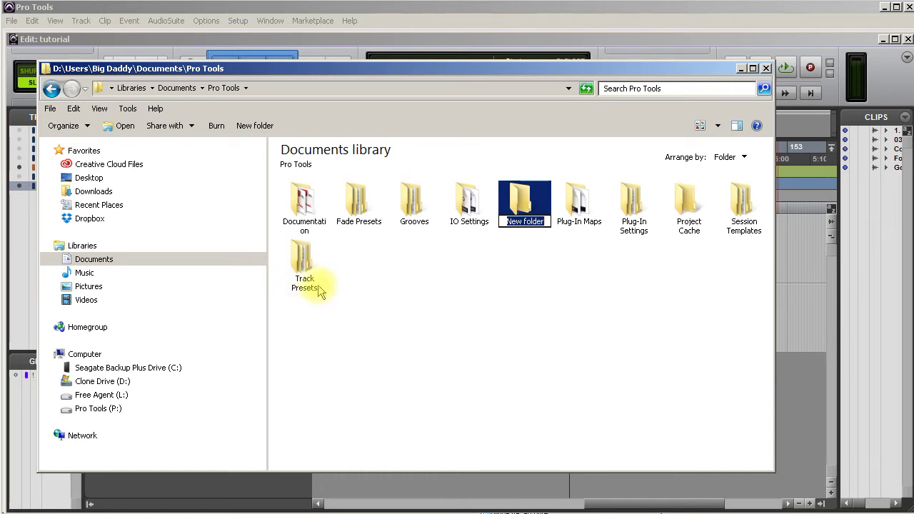
Delete the newly created folder and open the Track Presets folder.
right_click(526, 195)
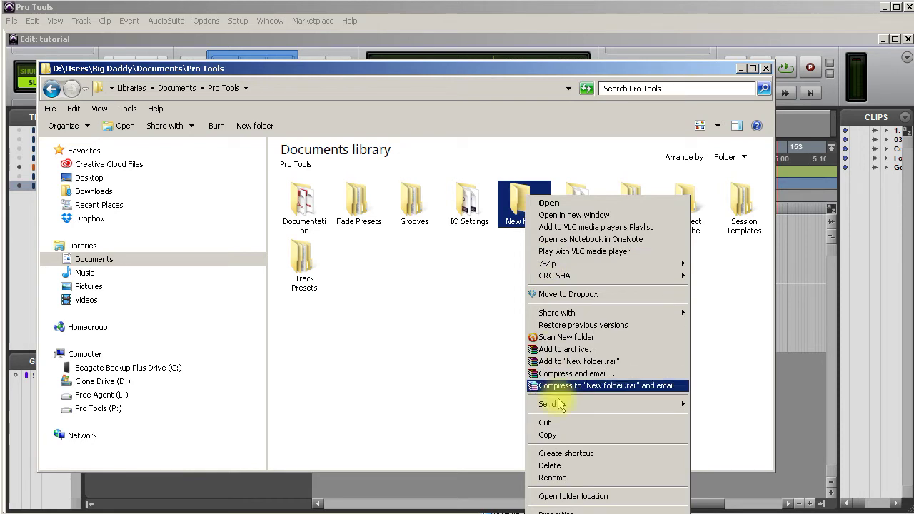
click(559, 466)
click(410, 310)
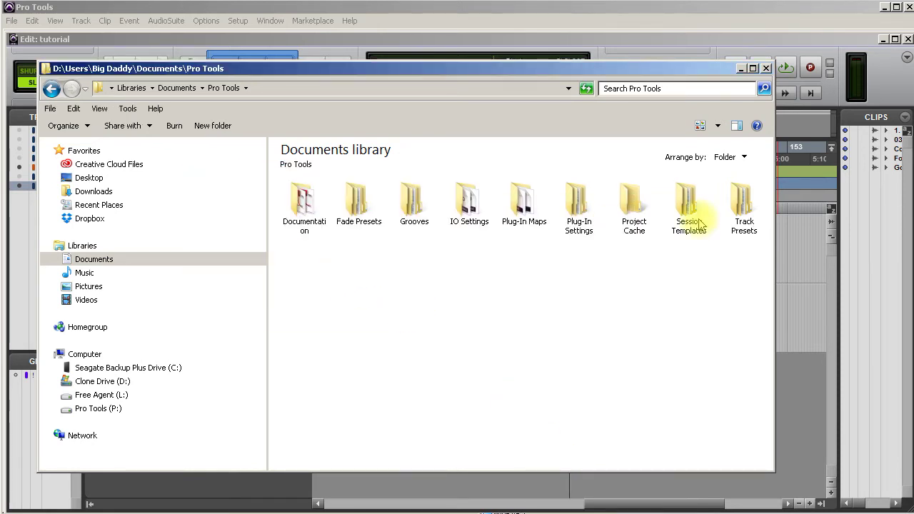
double_click(743, 203)
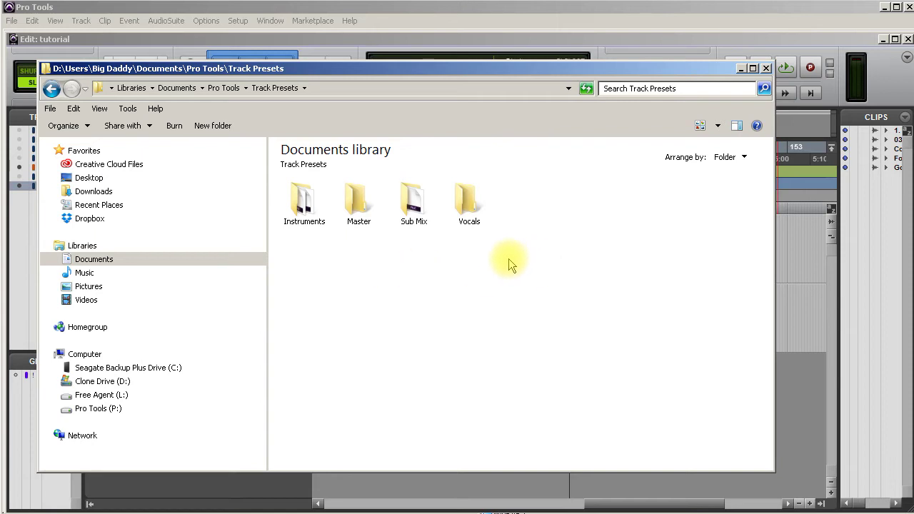
Bring up the Track Presets context menu and dismiss it without creating anything.
right_click(456, 268)
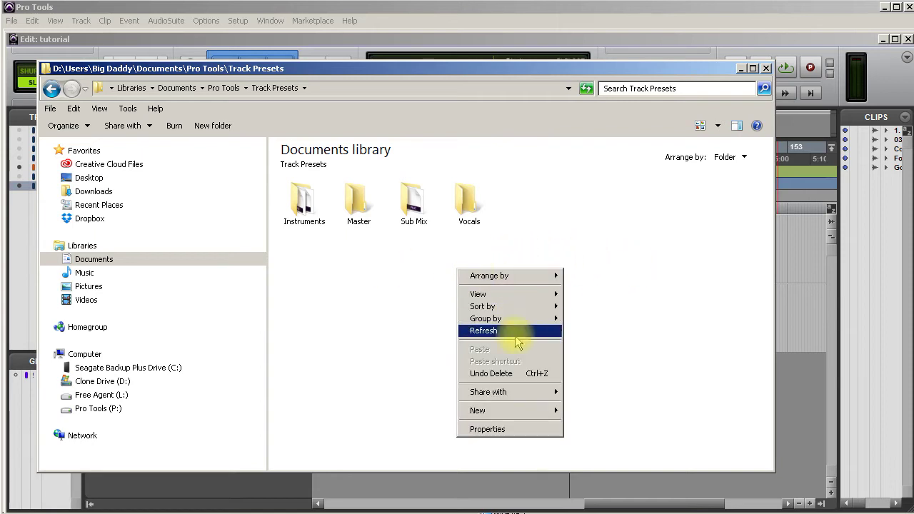
mouse_move(506, 410)
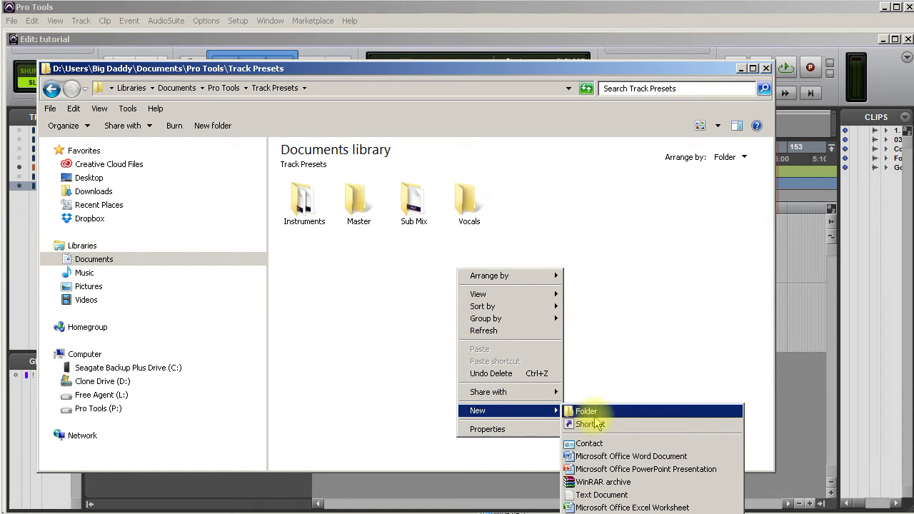
click(342, 326)
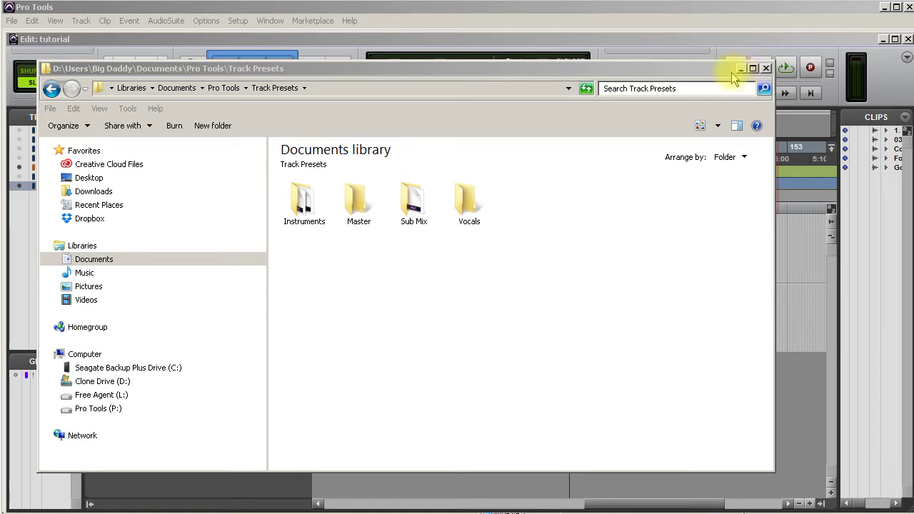
Create a new folder named 'Reverb' in Track Presets and close Explorer.
right_click(500, 203)
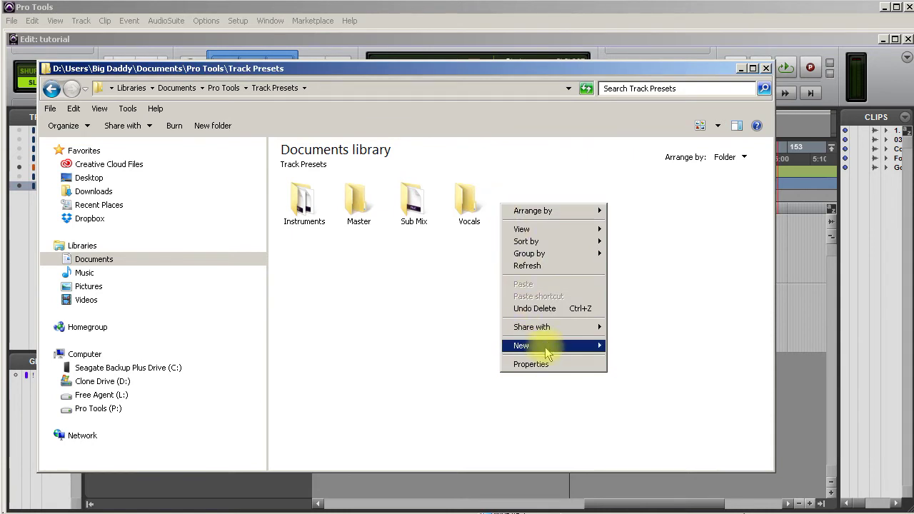
mouse_move(542, 345)
click(632, 348)
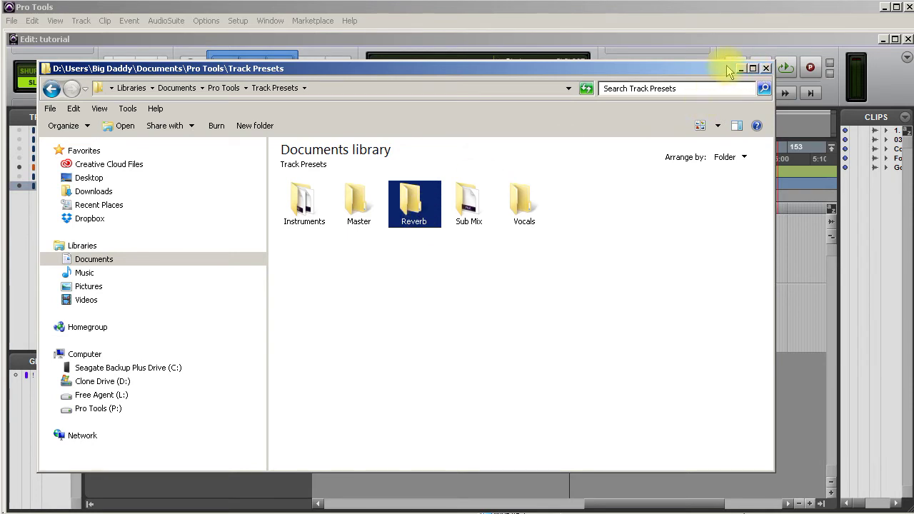
click(766, 69)
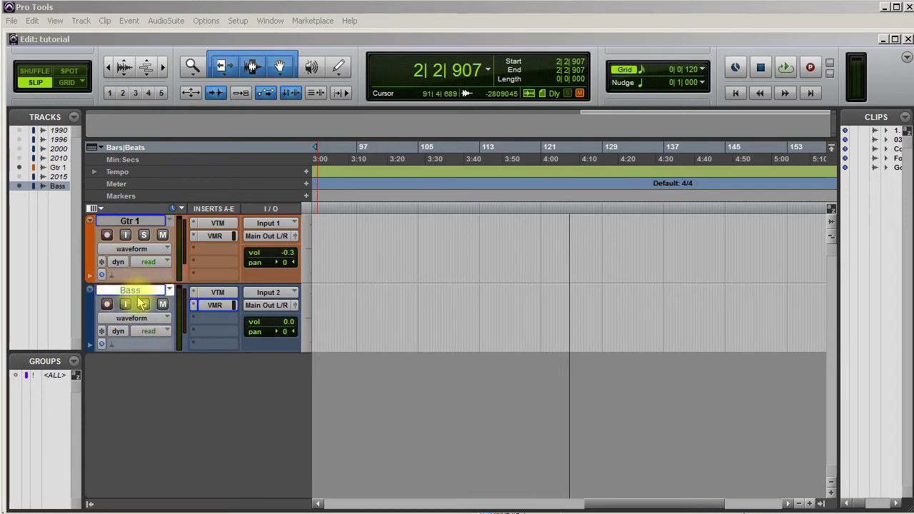
Leave only the Bass track selected and choose File > Export > Selected Tracks as New Session.
shift+click(145, 224)
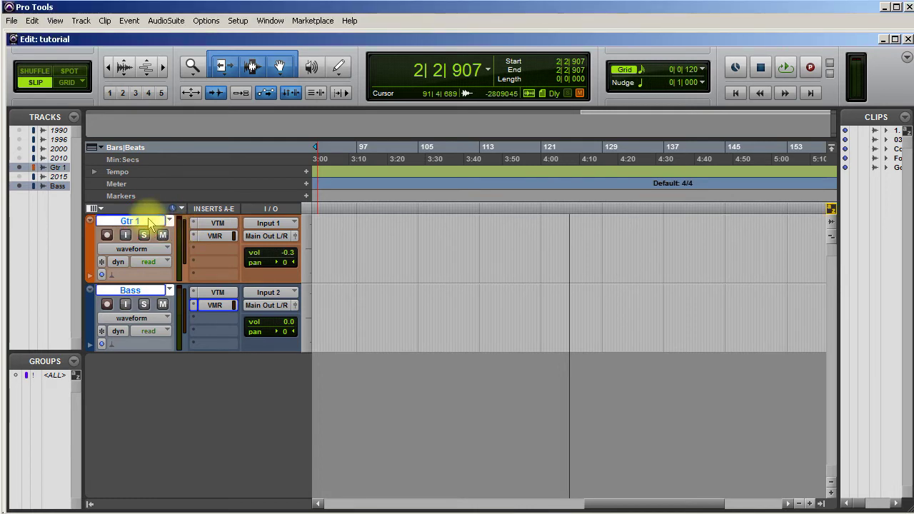
shift+click(149, 223)
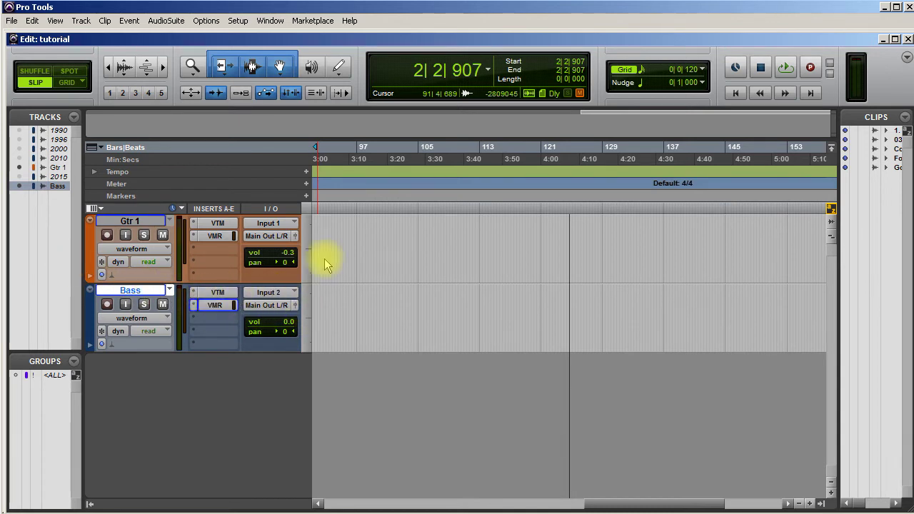
click(12, 21)
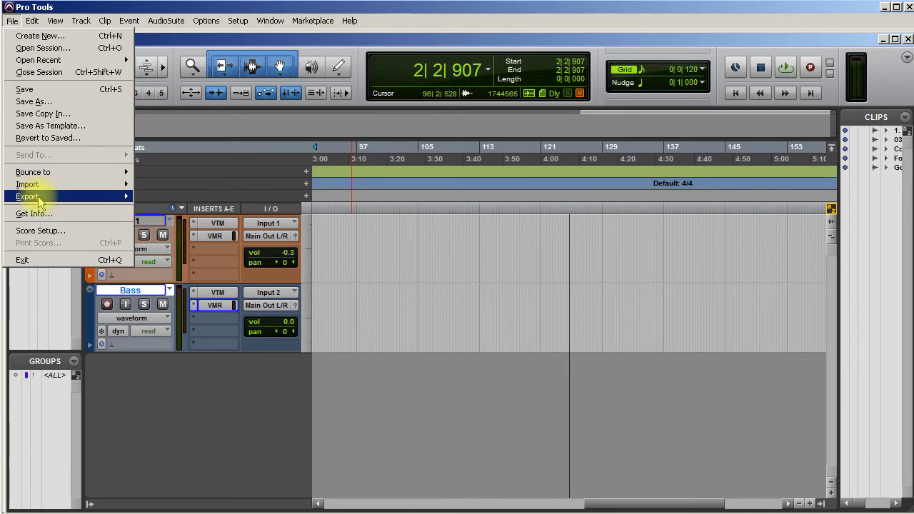
mouse_move(38, 201)
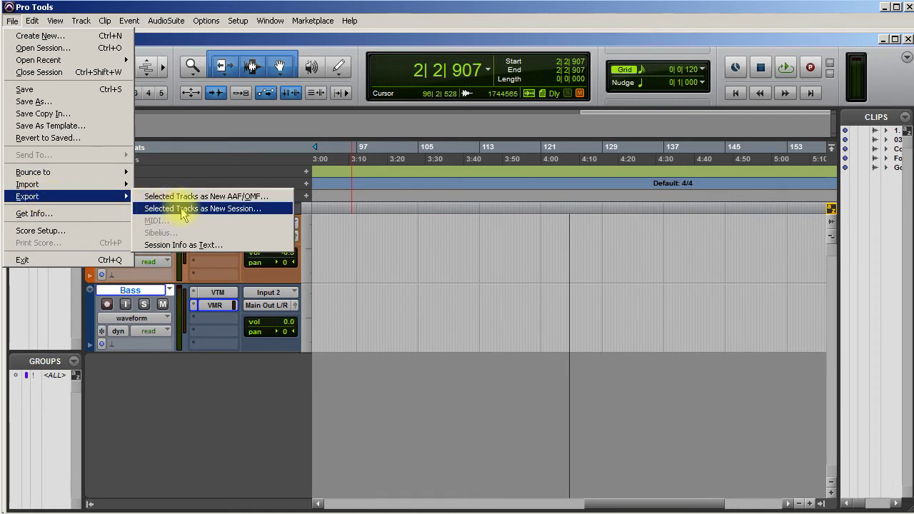
click(231, 209)
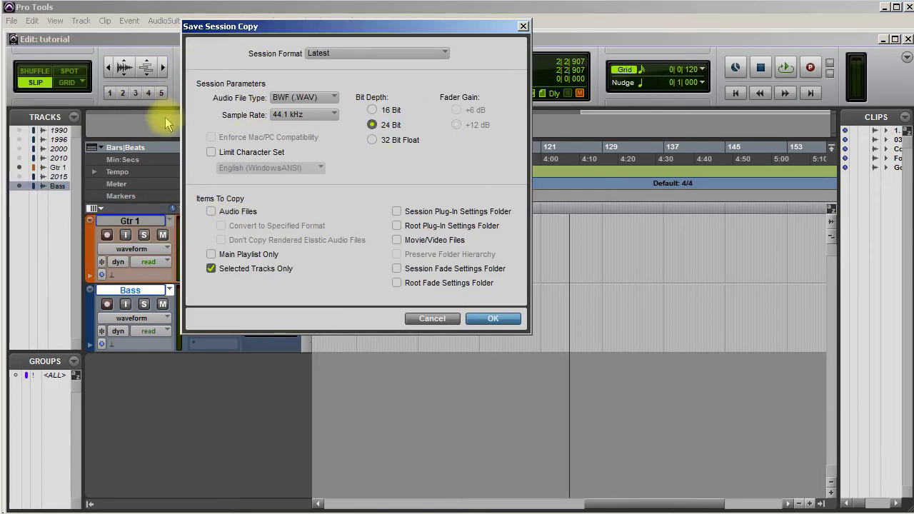
Save the session copy as 'Bass' in My Documents > Pro Tools > Track Presets > Instruments.
click(504, 322)
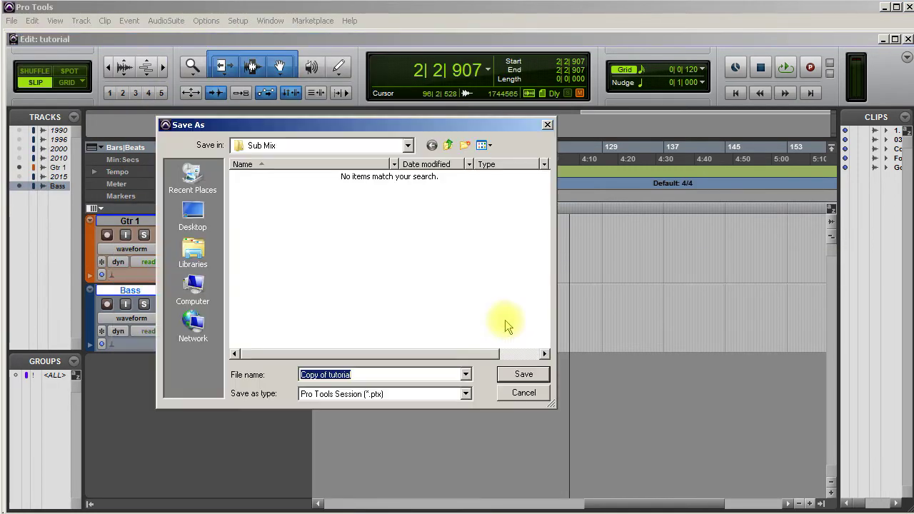
click(408, 147)
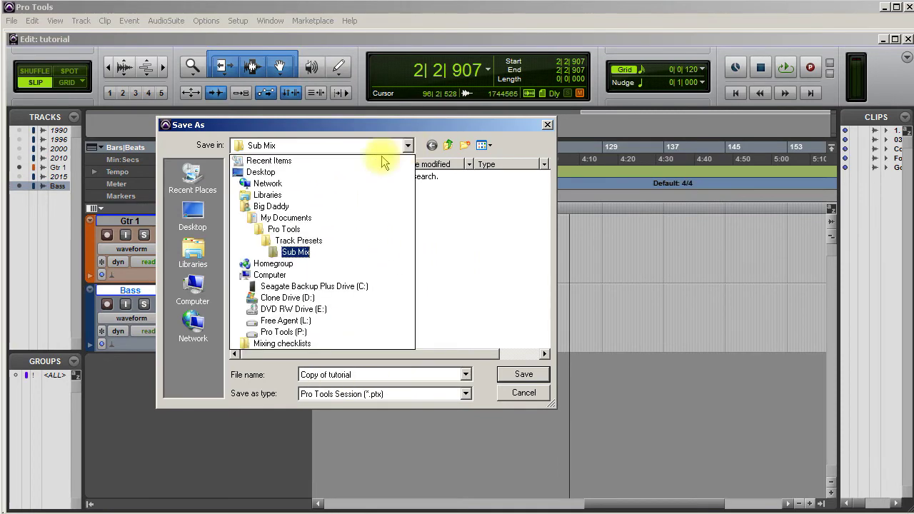
click(279, 218)
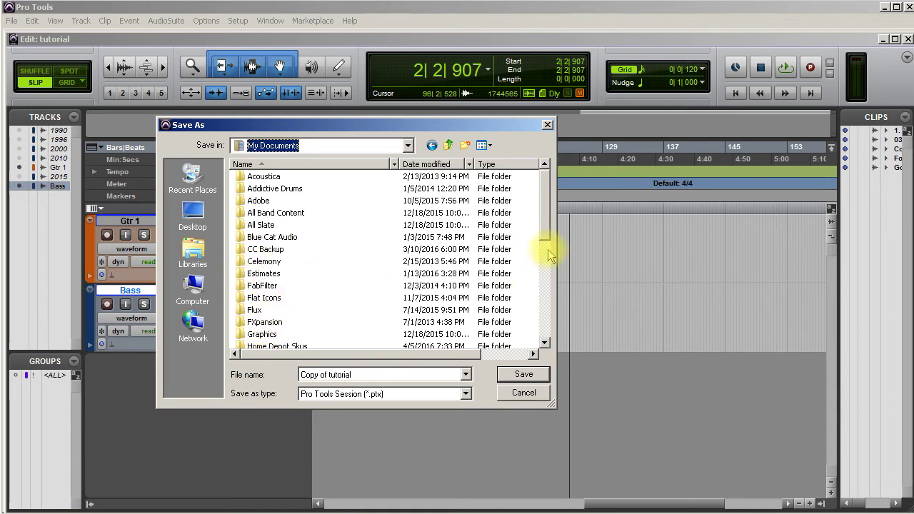
drag(543, 229, 542, 316)
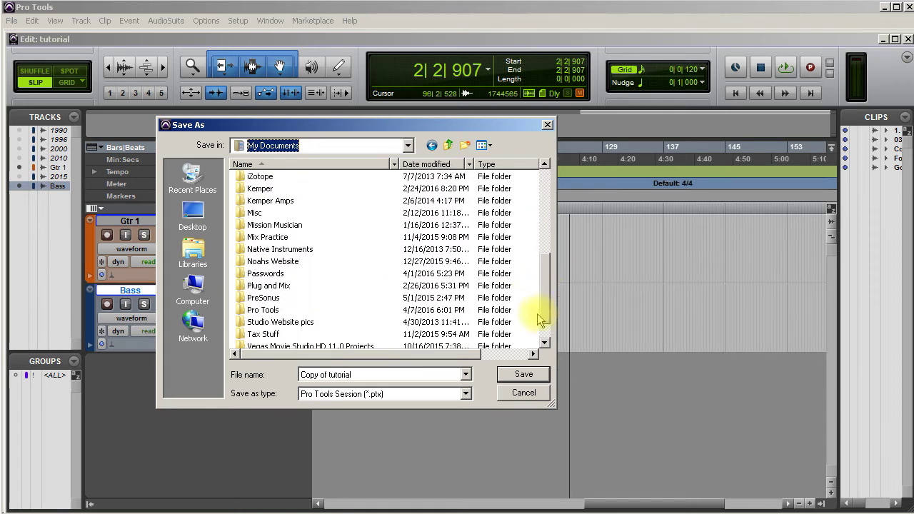
double_click(261, 310)
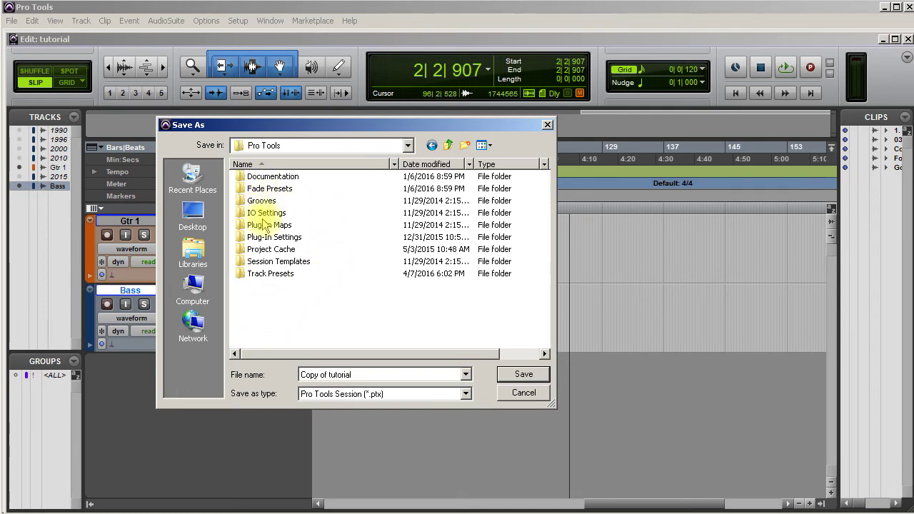
double_click(283, 275)
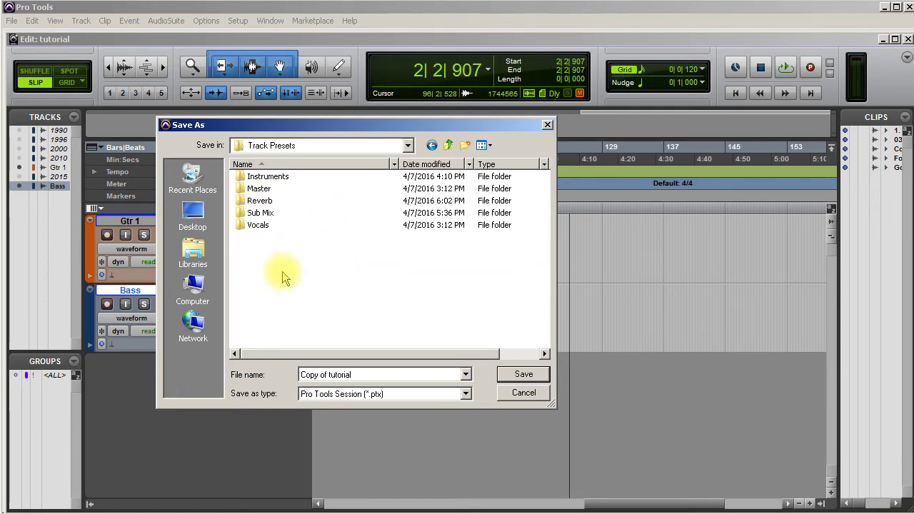
double_click(265, 177)
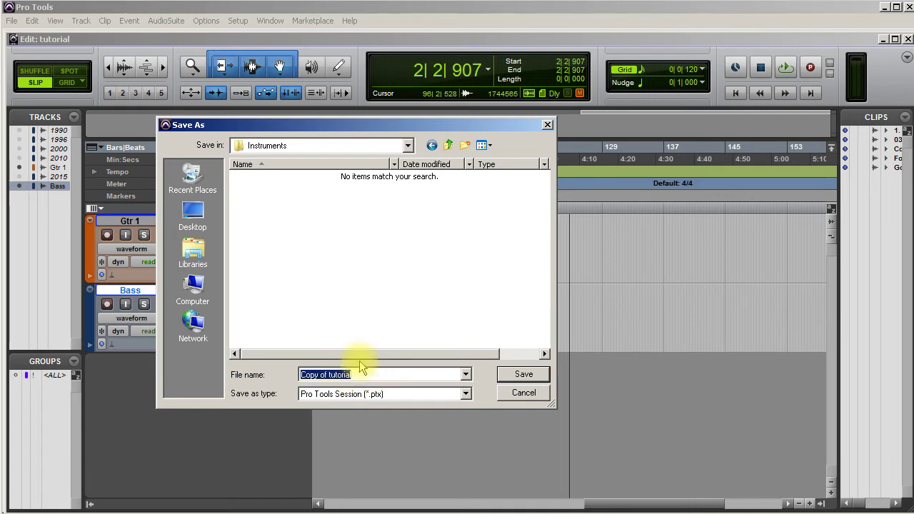
text(ss)
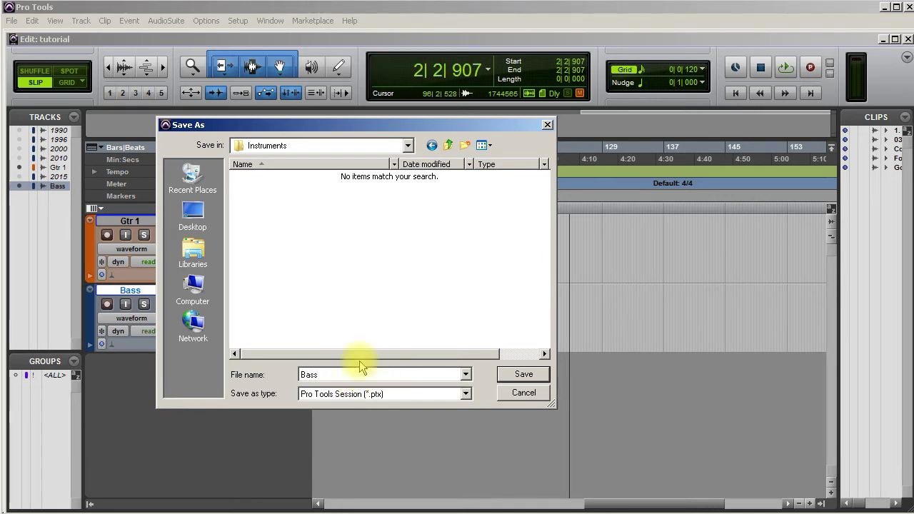
click(526, 376)
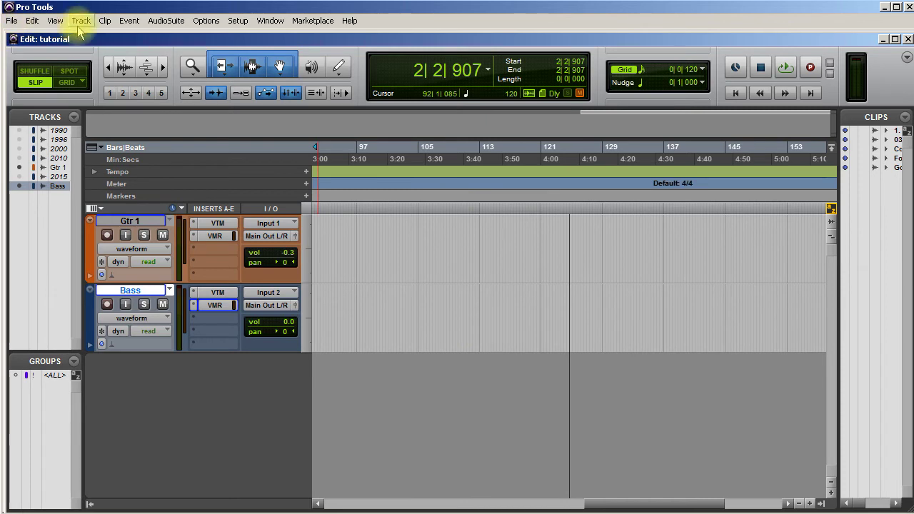
Open and close the File menu, then bring up the Bass track's context menu.
click(12, 22)
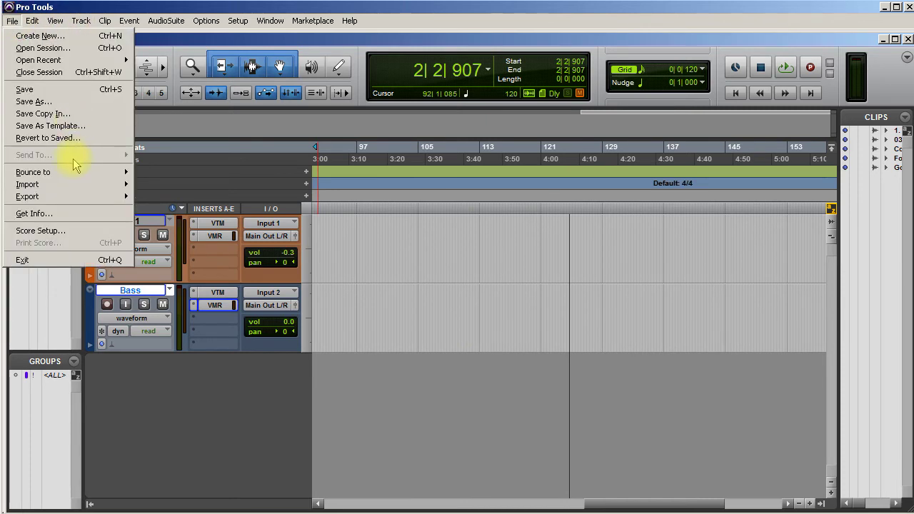
right_click(151, 292)
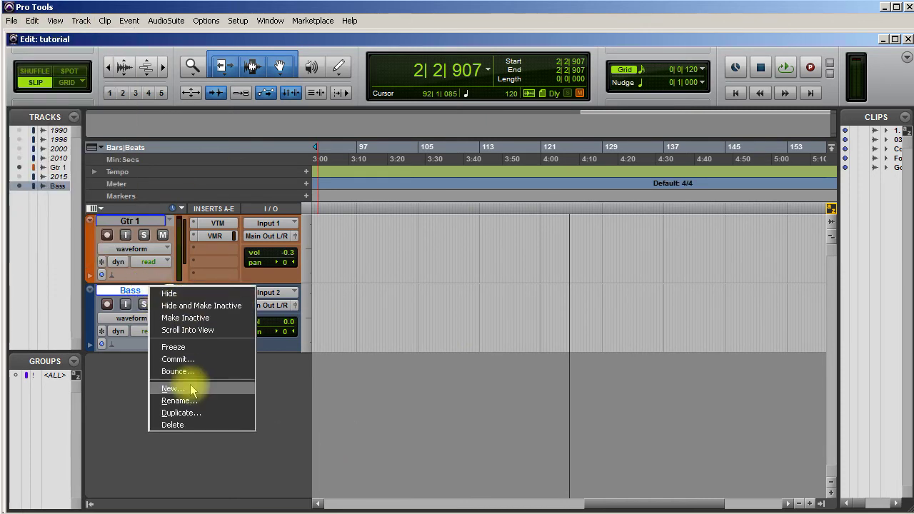
Delete the Bass track, then review the Instruments presets in New Tracks and close it unused.
click(174, 425)
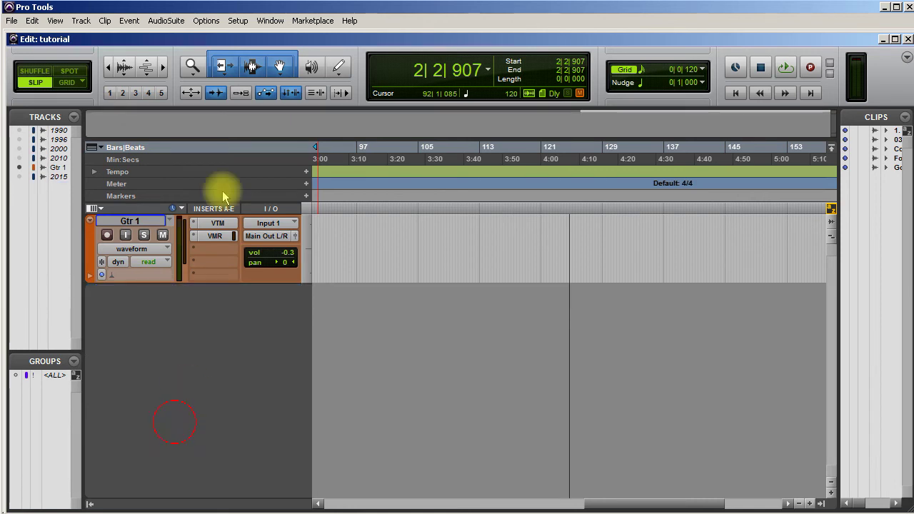
click(12, 21)
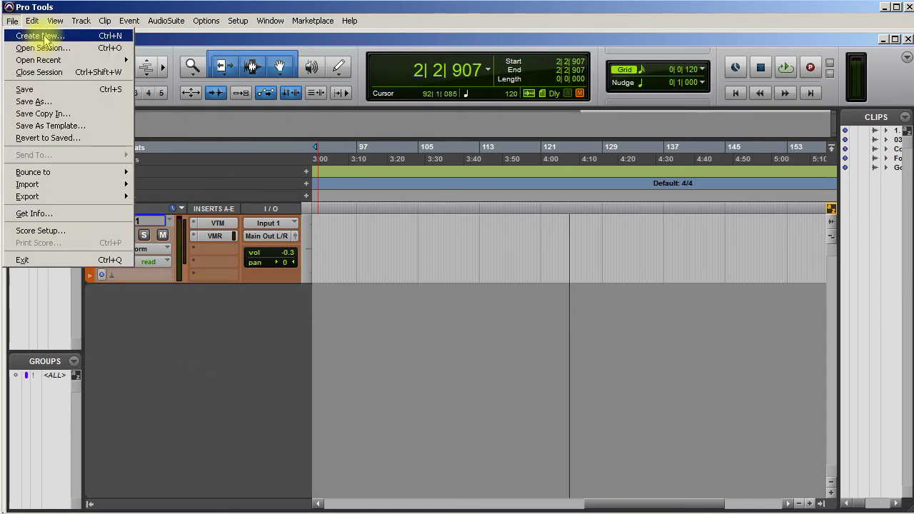
mouse_move(81, 21)
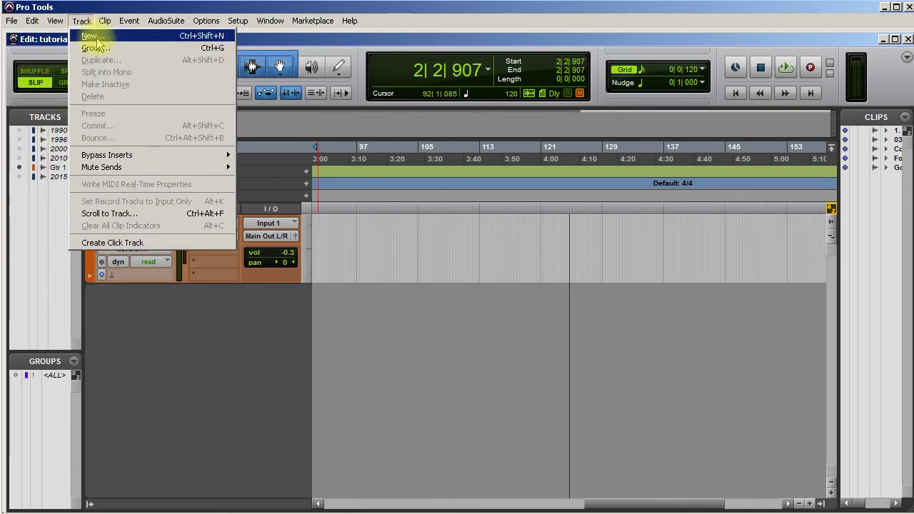
click(93, 37)
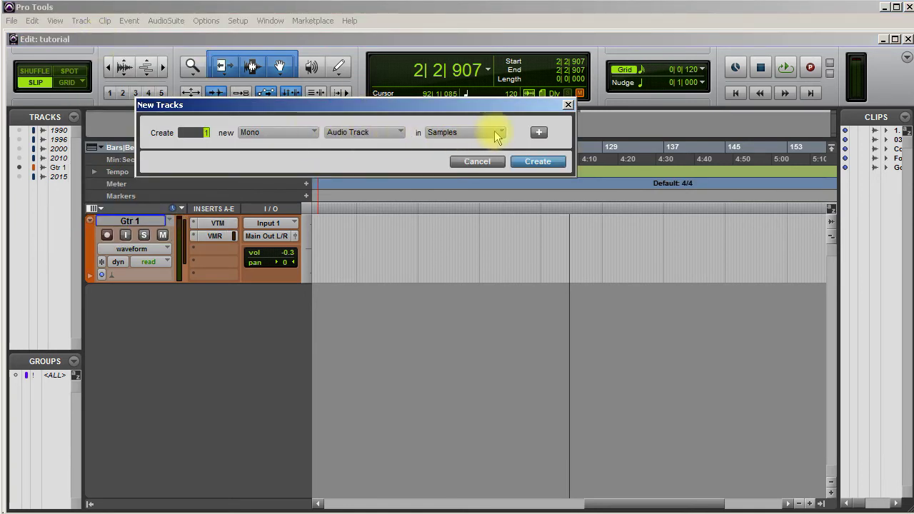
click(369, 133)
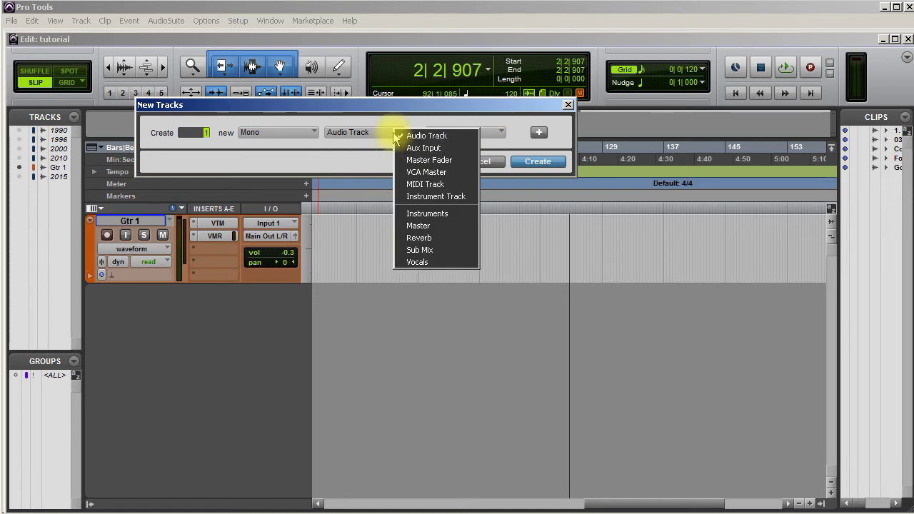
click(437, 215)
click(503, 135)
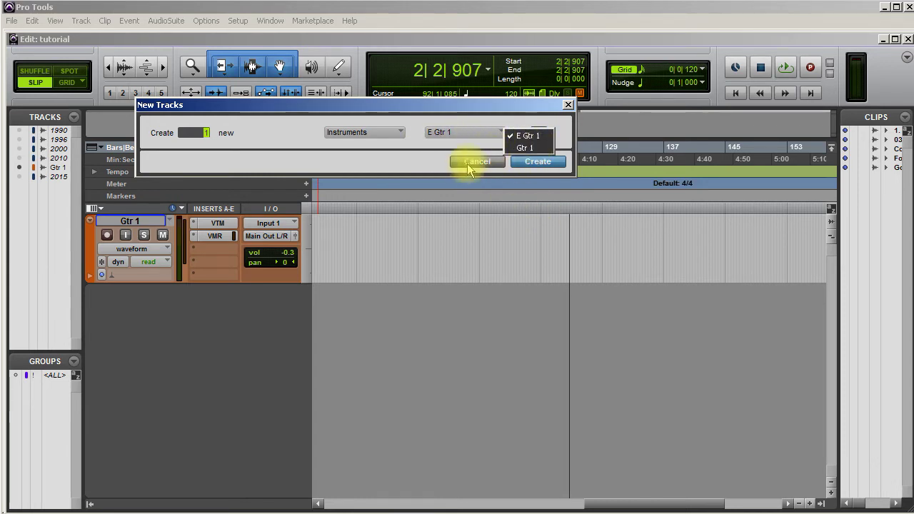
click(567, 107)
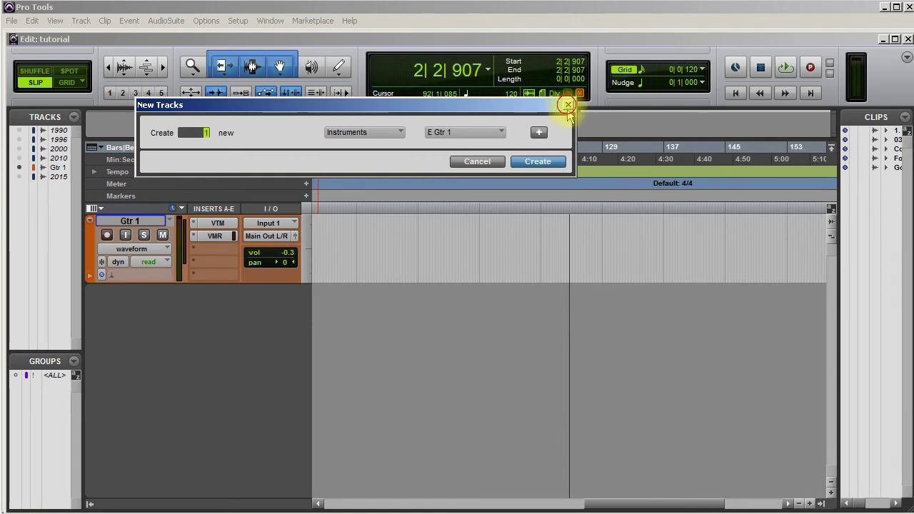
click(566, 104)
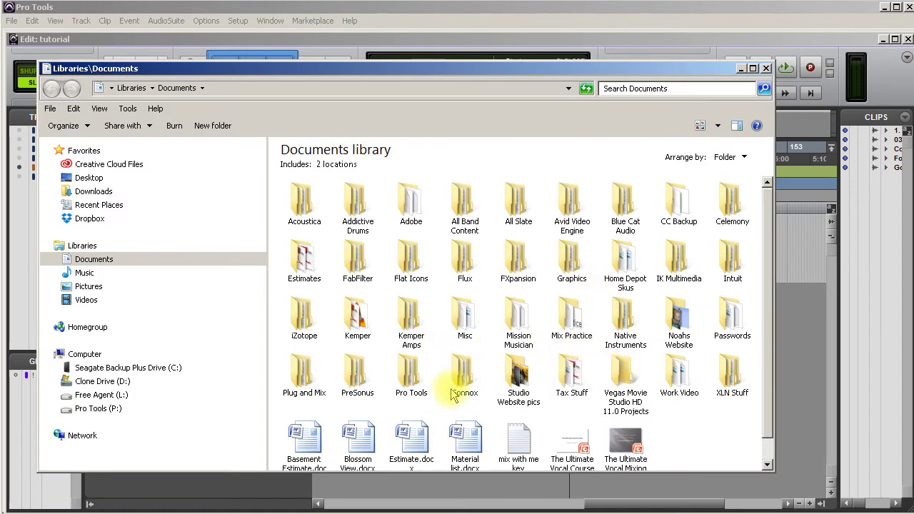
Navigate Explorer into Pro Tools > Track Presets > Instruments to view its preset files.
double_click(411, 379)
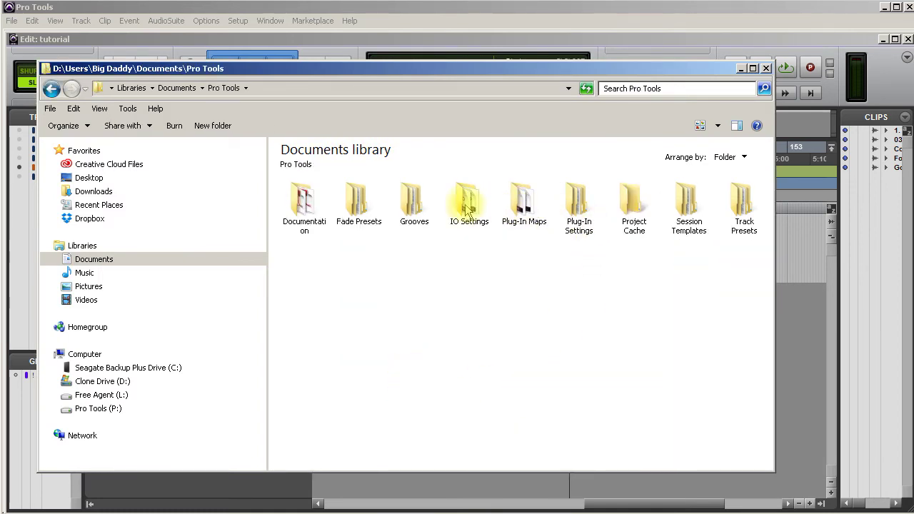
double_click(739, 200)
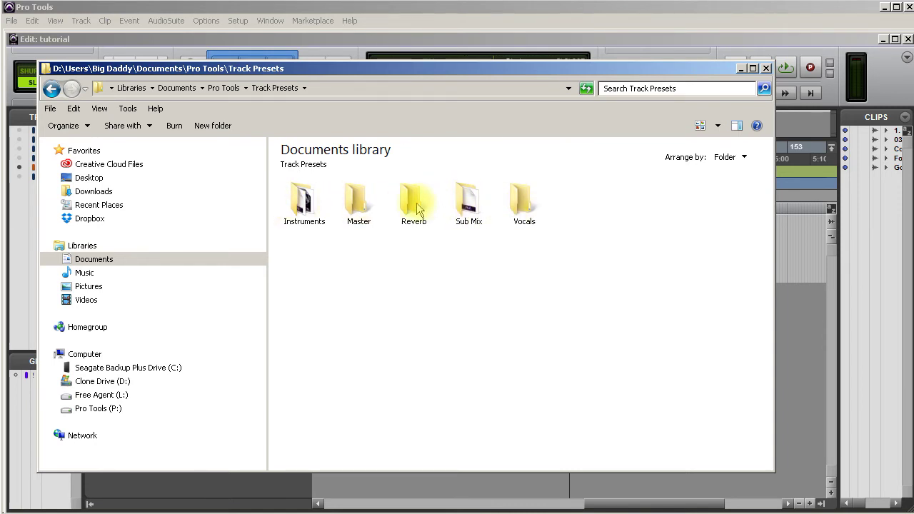
click(297, 207)
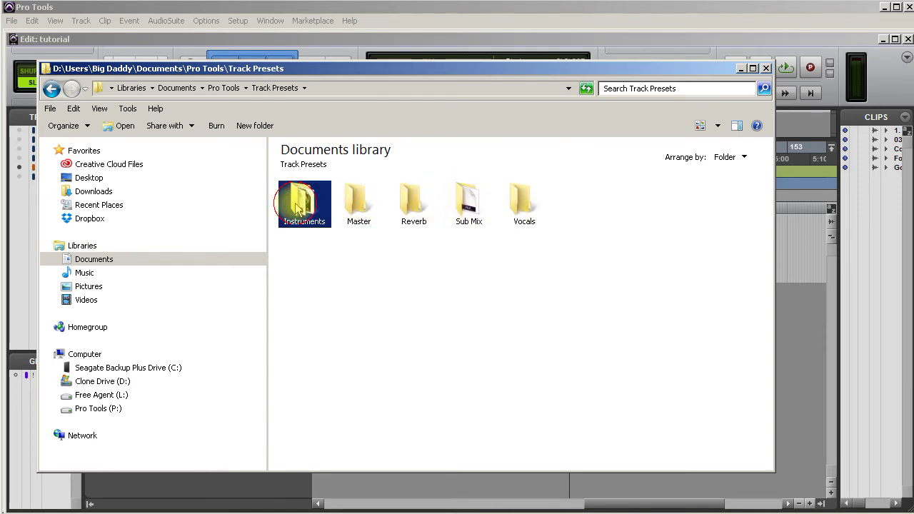
double_click(298, 209)
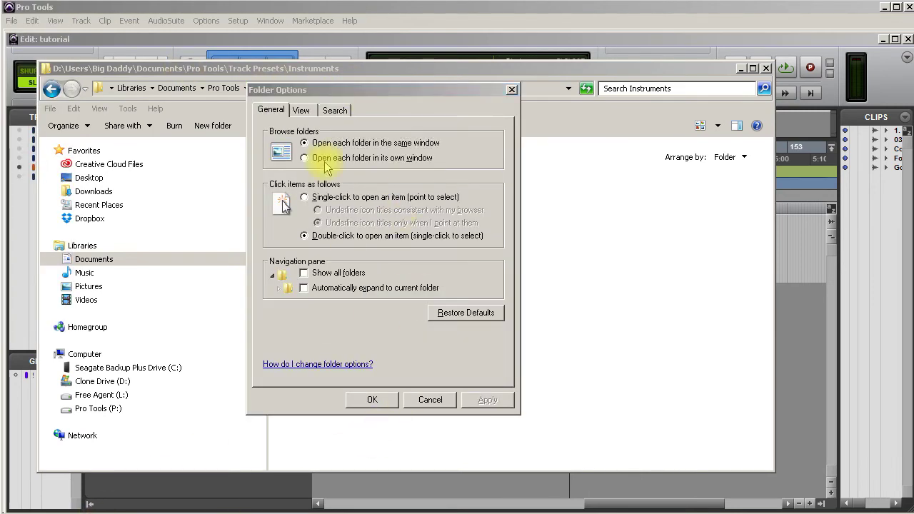
Uncheck 'Hide extensions for known file types' on the Folder Options View tab and apply it.
click(306, 115)
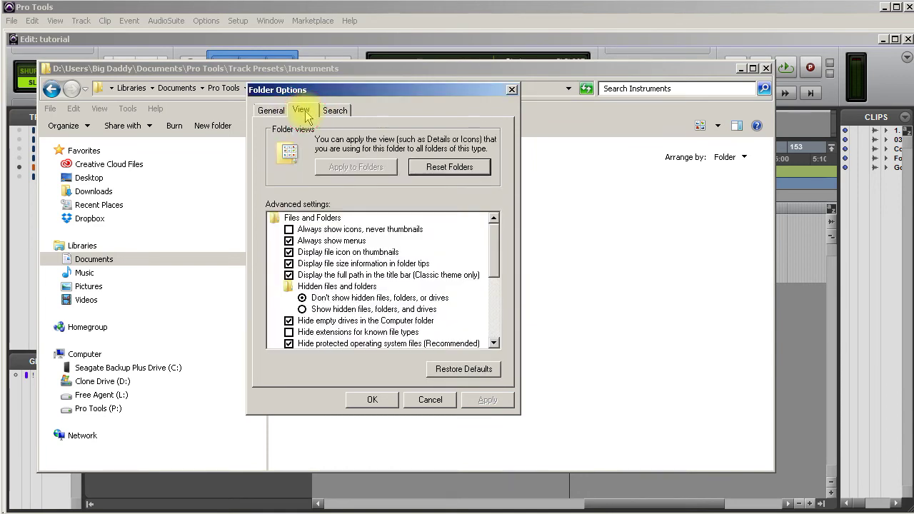
click(289, 332)
click(466, 405)
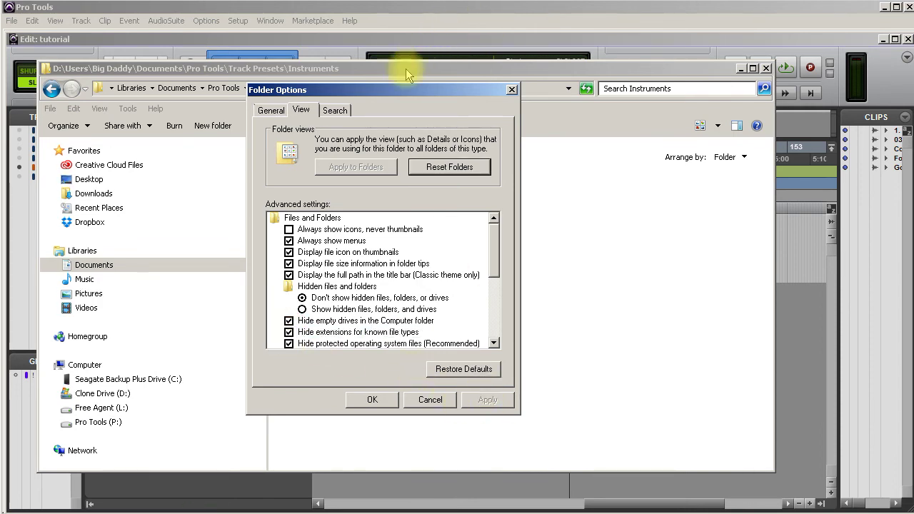
drag(636, 97, 636, 98)
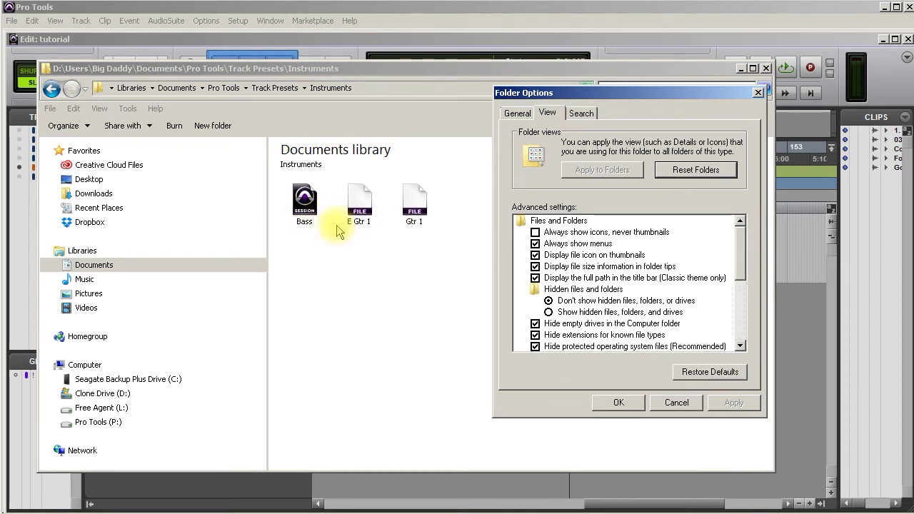
click(534, 335)
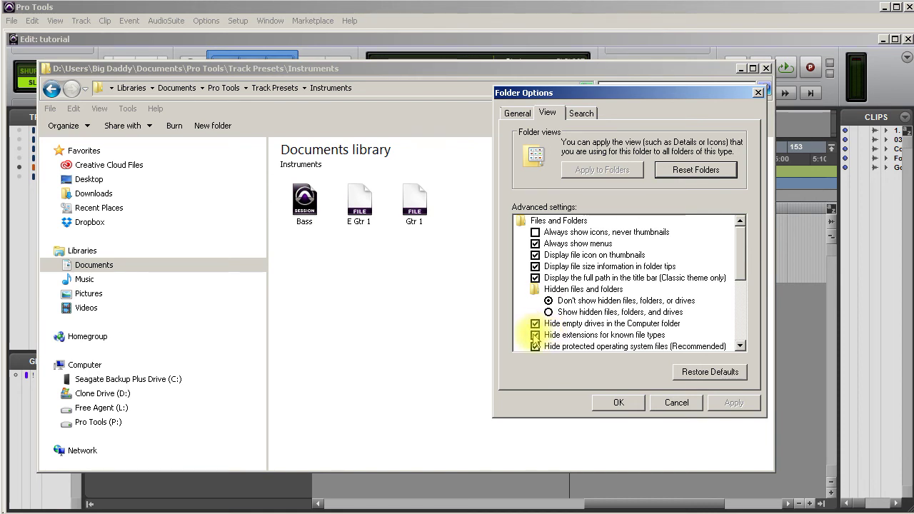
click(535, 334)
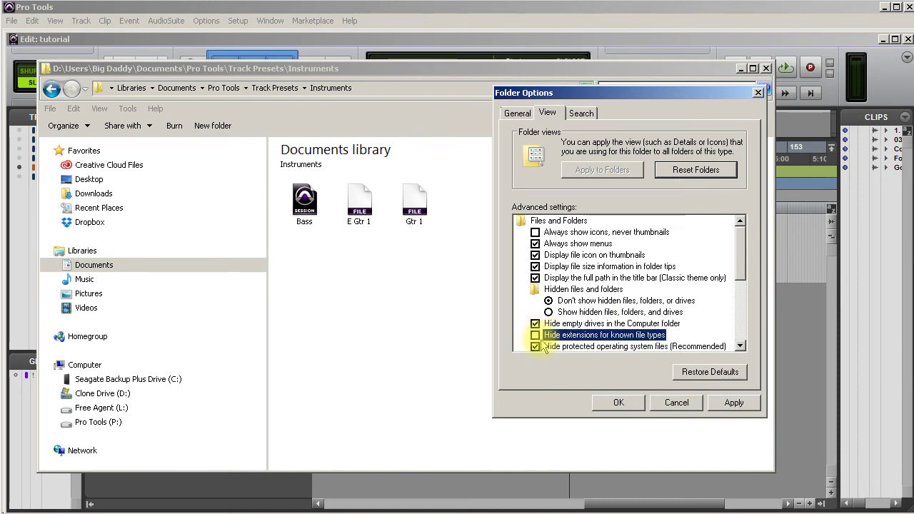
click(735, 407)
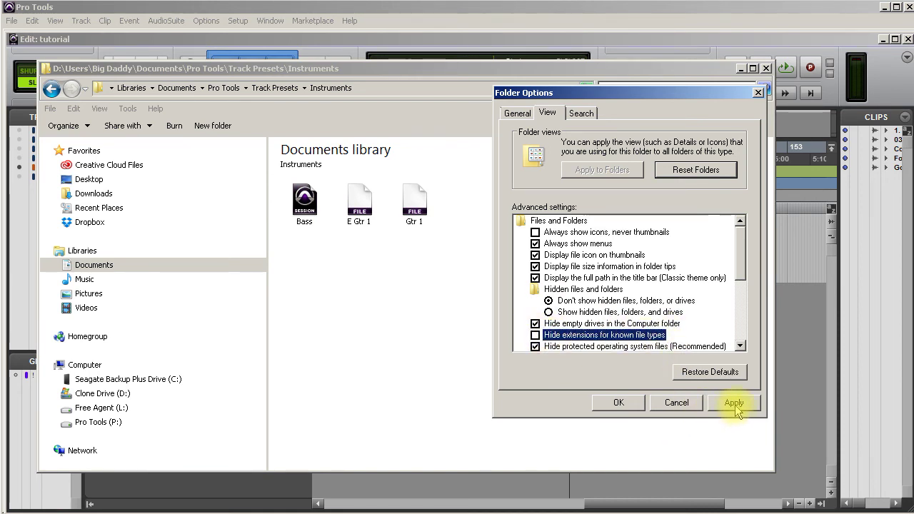
click(619, 402)
Rename Bass.ptx to Bass.ptxt, confirm the extension warning, and switch back to Pro Tools.
right_click(309, 221)
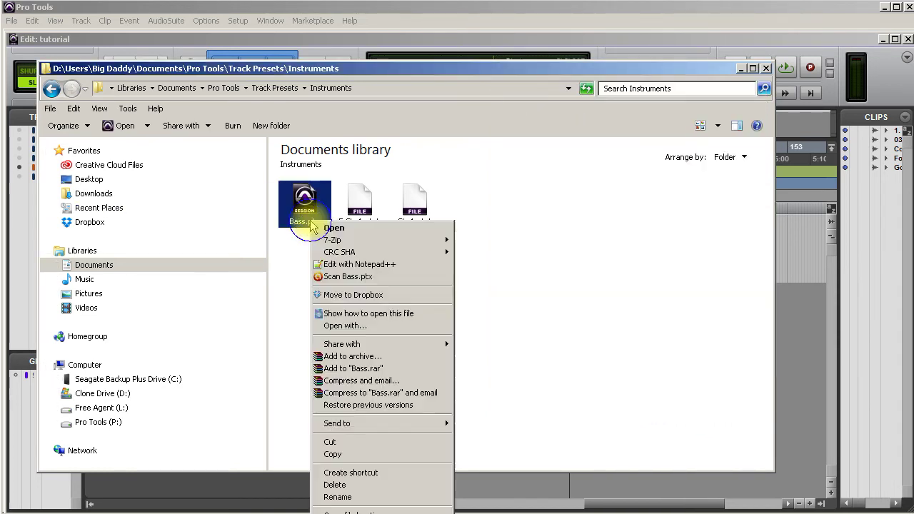
click(337, 497)
click(322, 222)
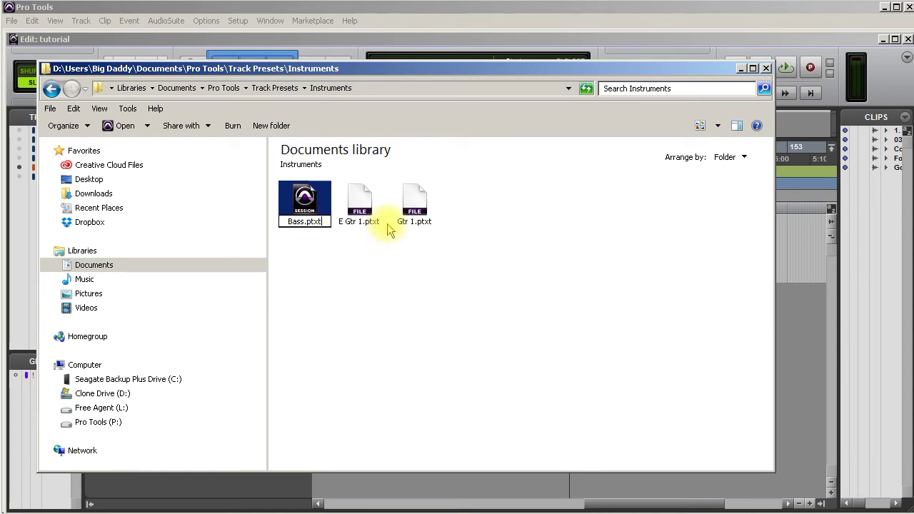
key(Return)
key(Return)
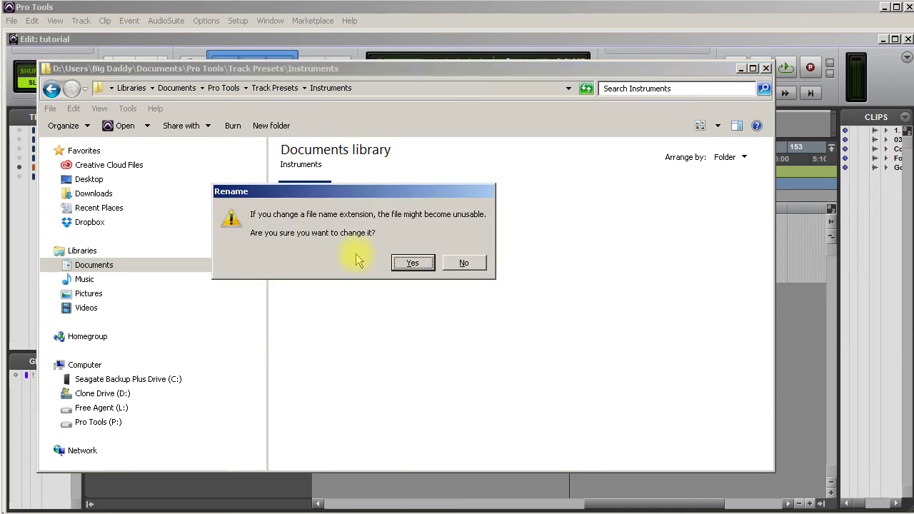
click(412, 264)
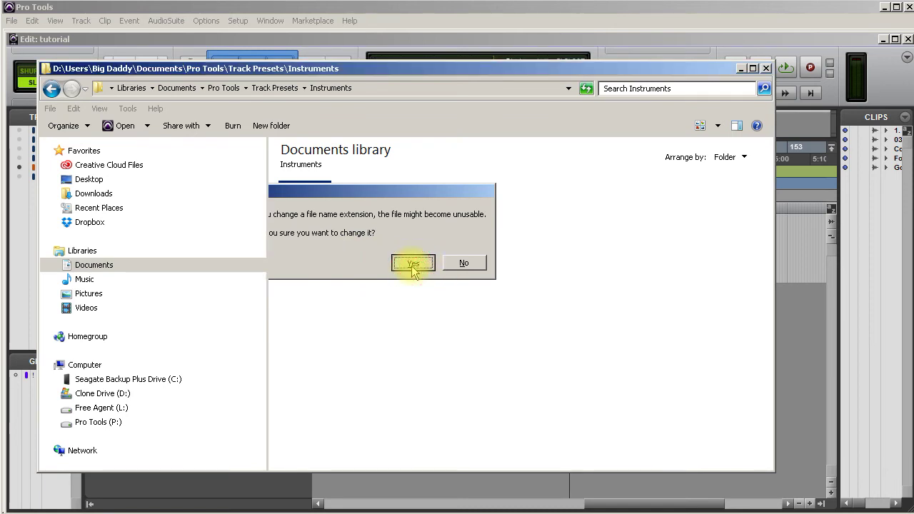
click(478, 17)
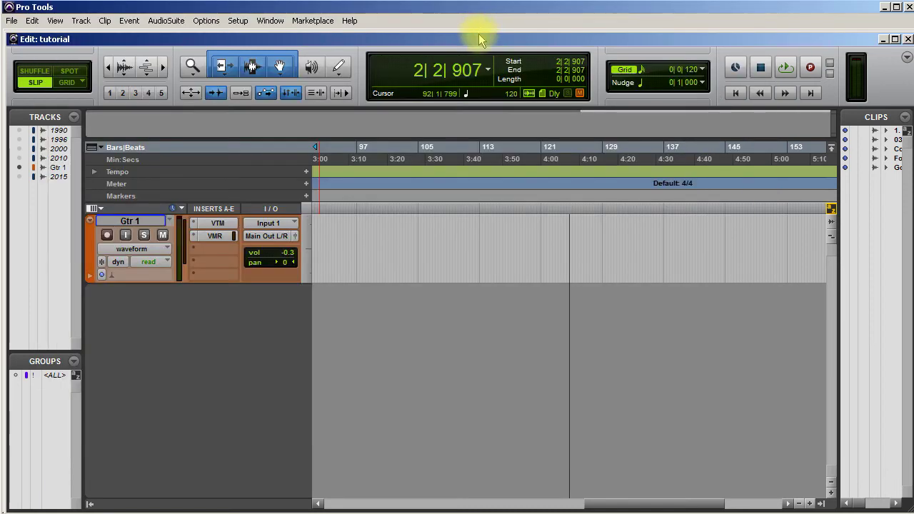
Create a new track from the Instruments category's Bass preset in the New Tracks dialog.
click(81, 21)
click(103, 51)
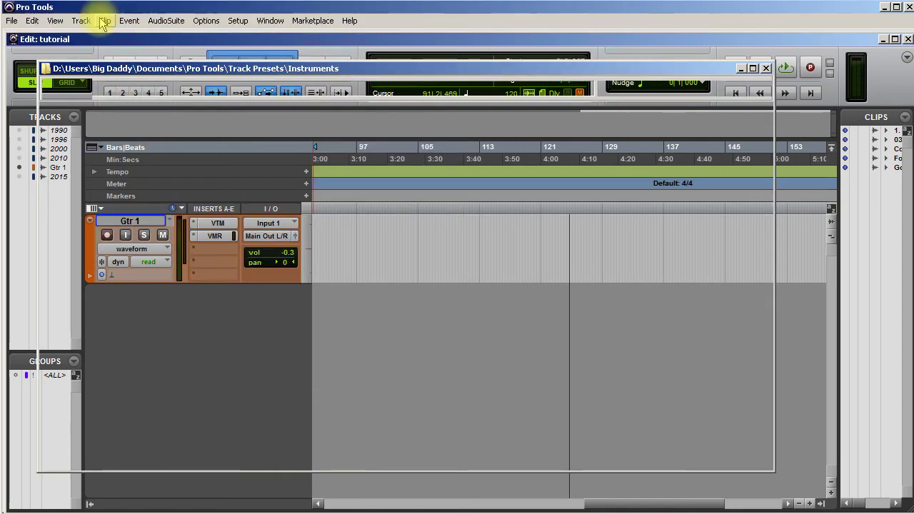
click(81, 21)
click(93, 36)
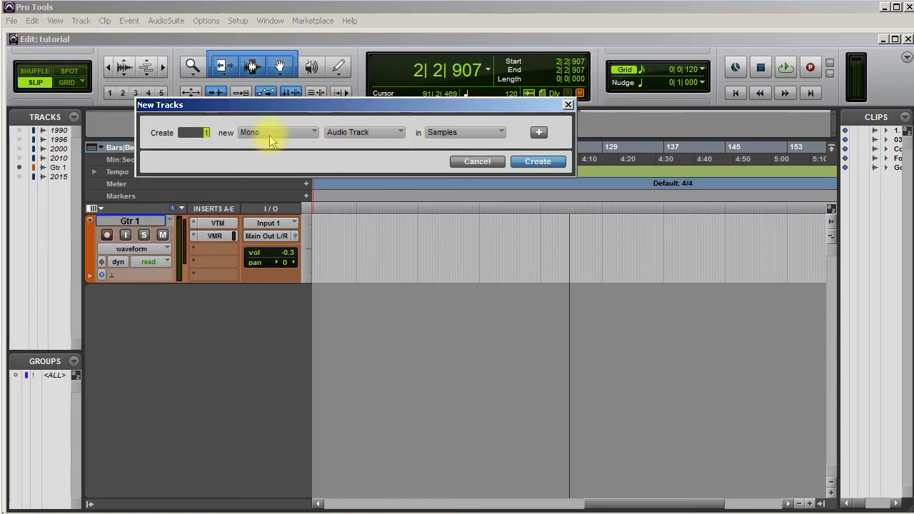
click(402, 136)
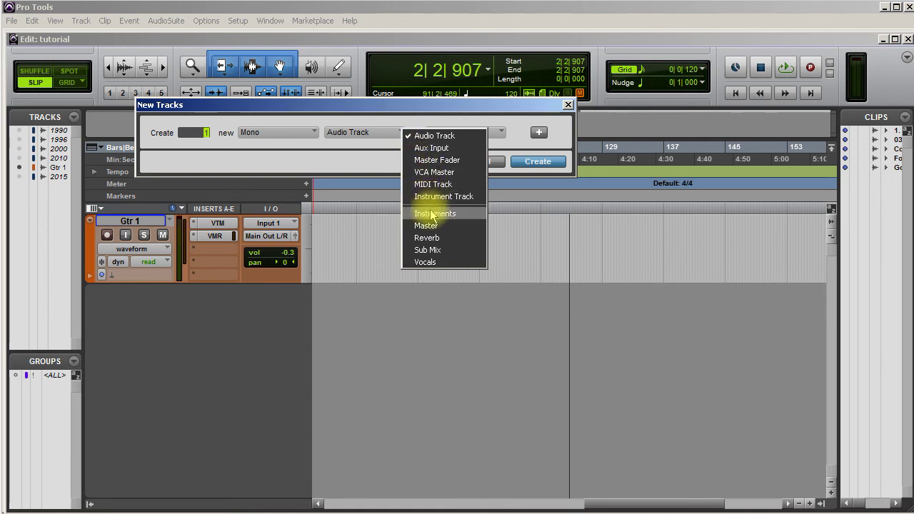
click(432, 213)
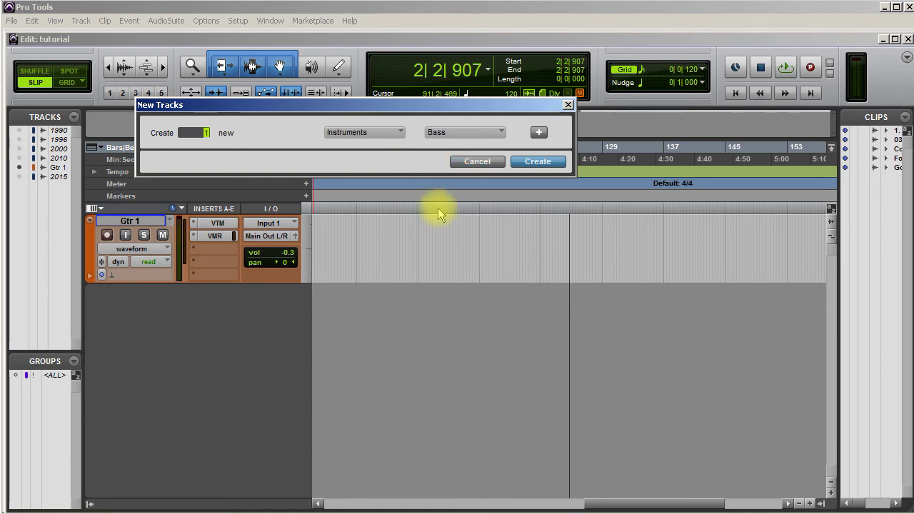
click(499, 134)
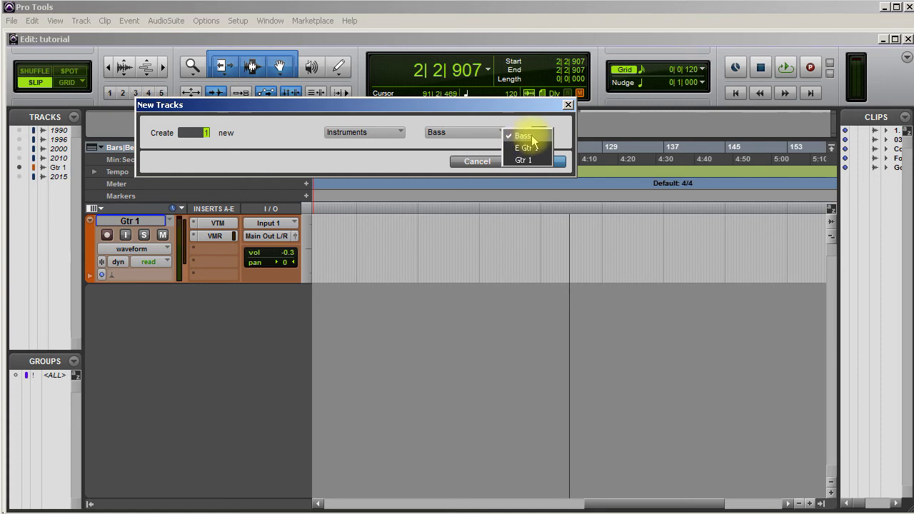
click(532, 138)
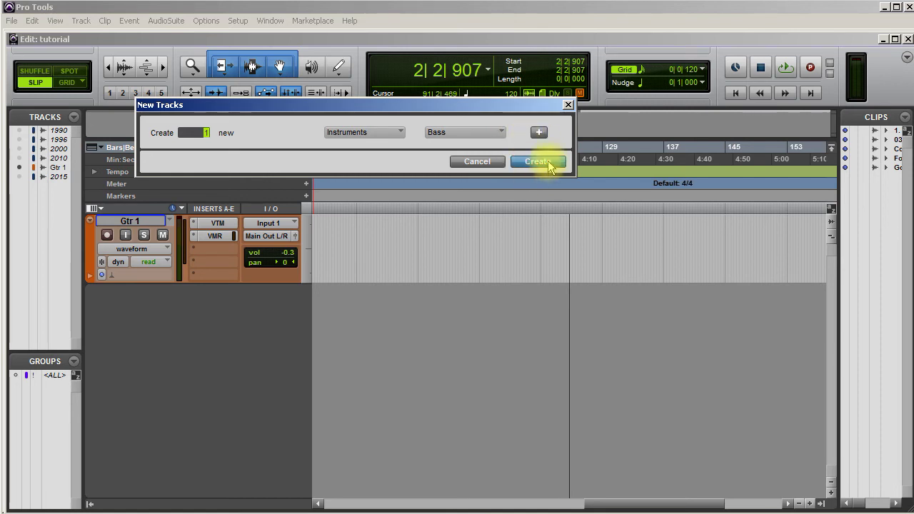
click(548, 163)
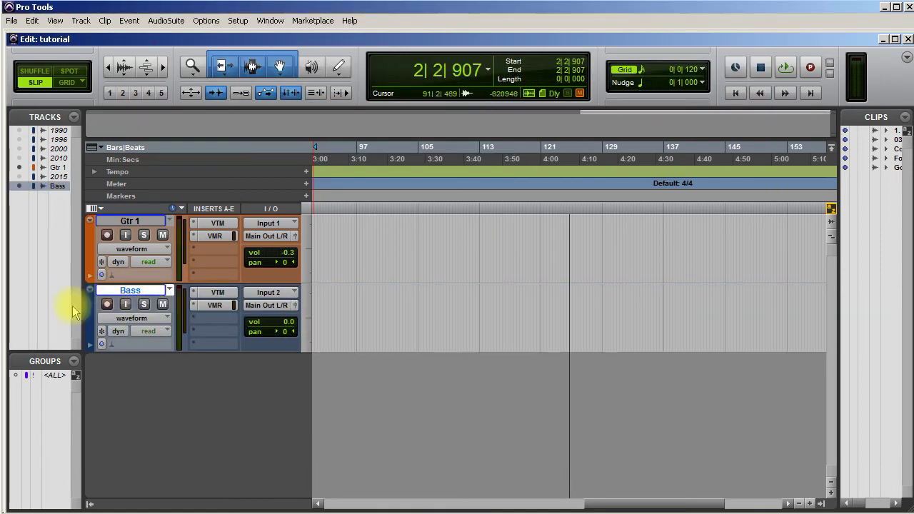
click(221, 297)
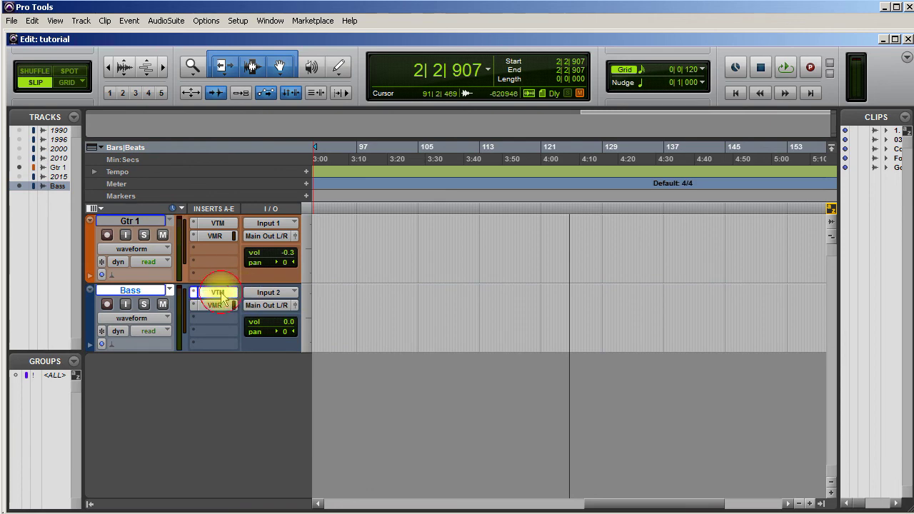
click(734, 10)
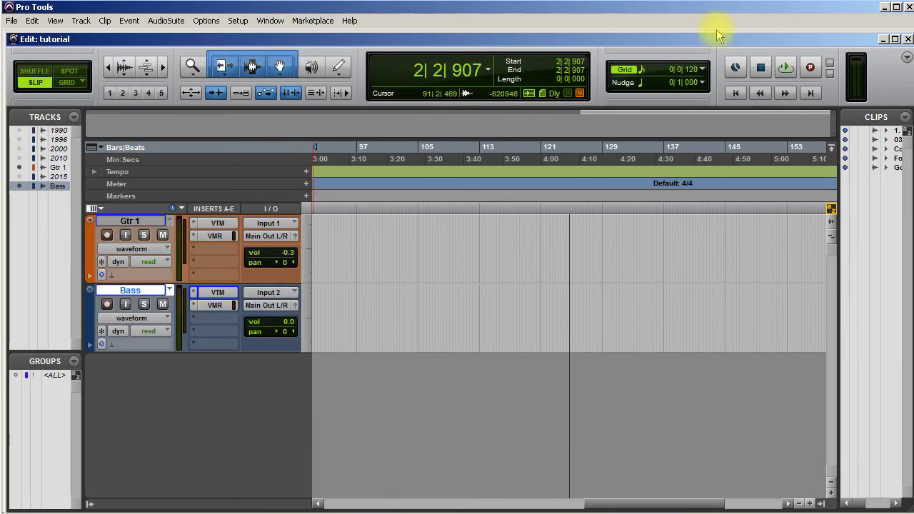
click(215, 305)
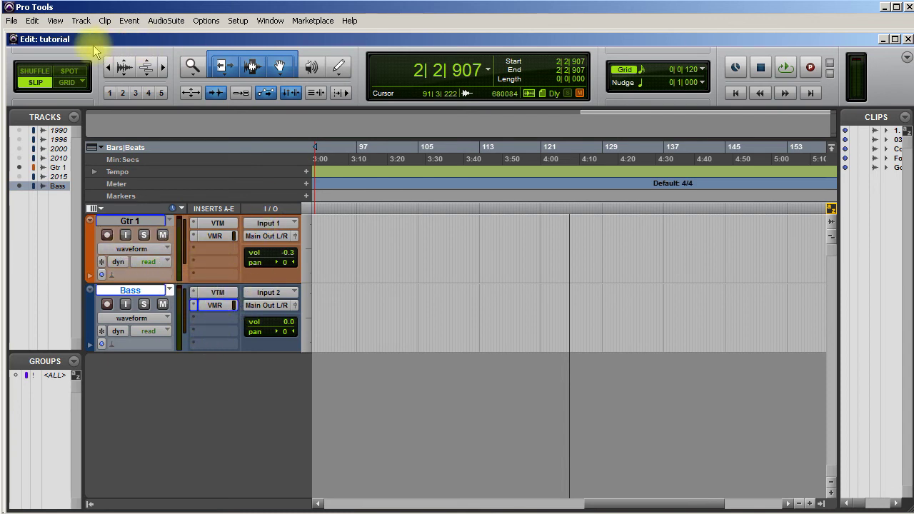
click(82, 21)
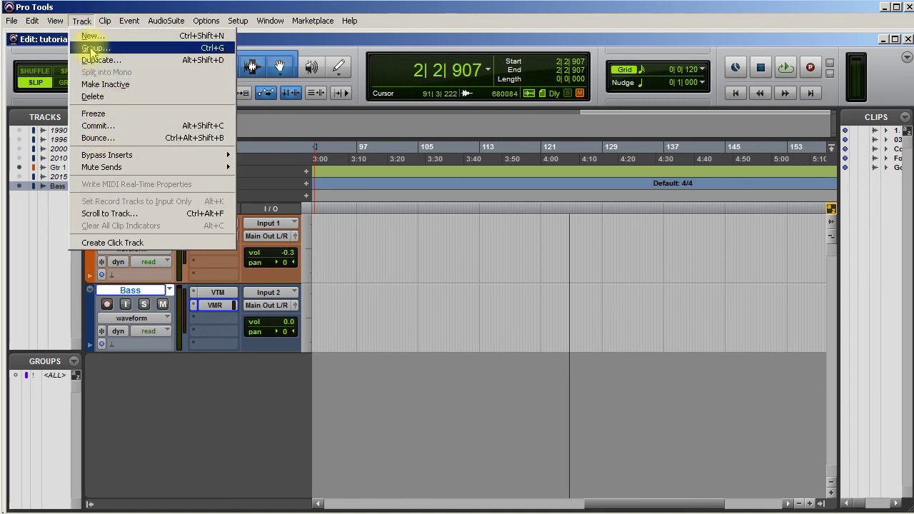
click(239, 421)
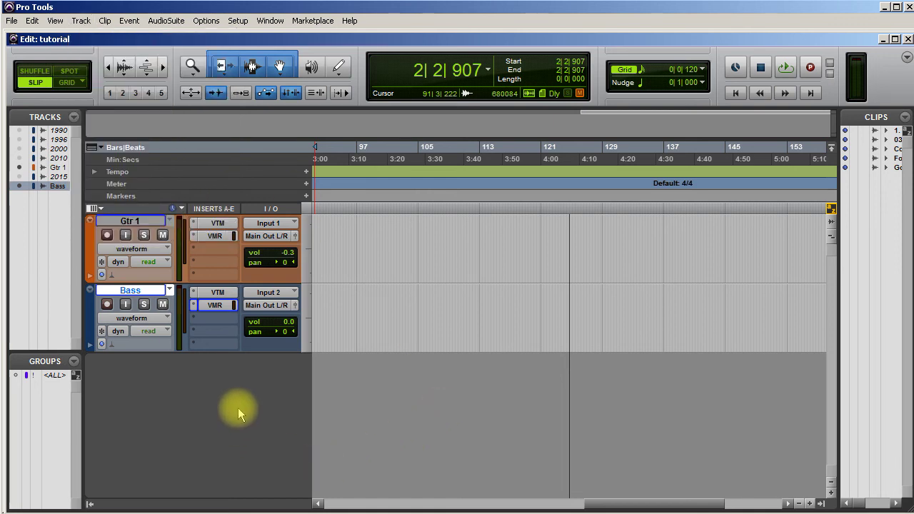